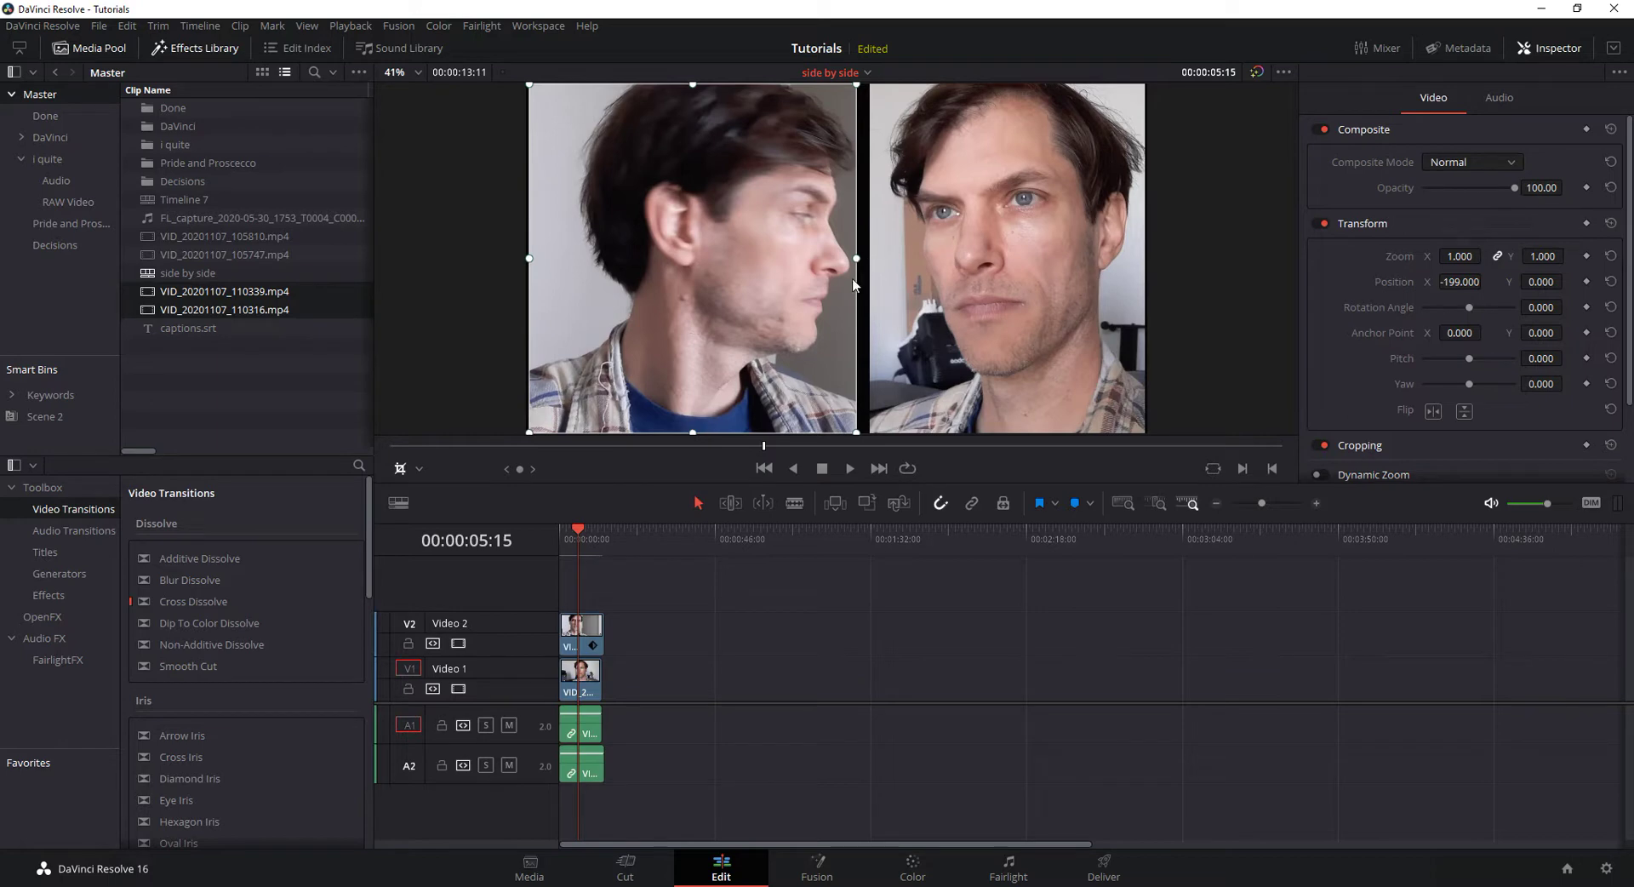
- Marquee-select every clip on the timeline and delete them, leaving the tracks empty
drag(687, 804, 534, 598)
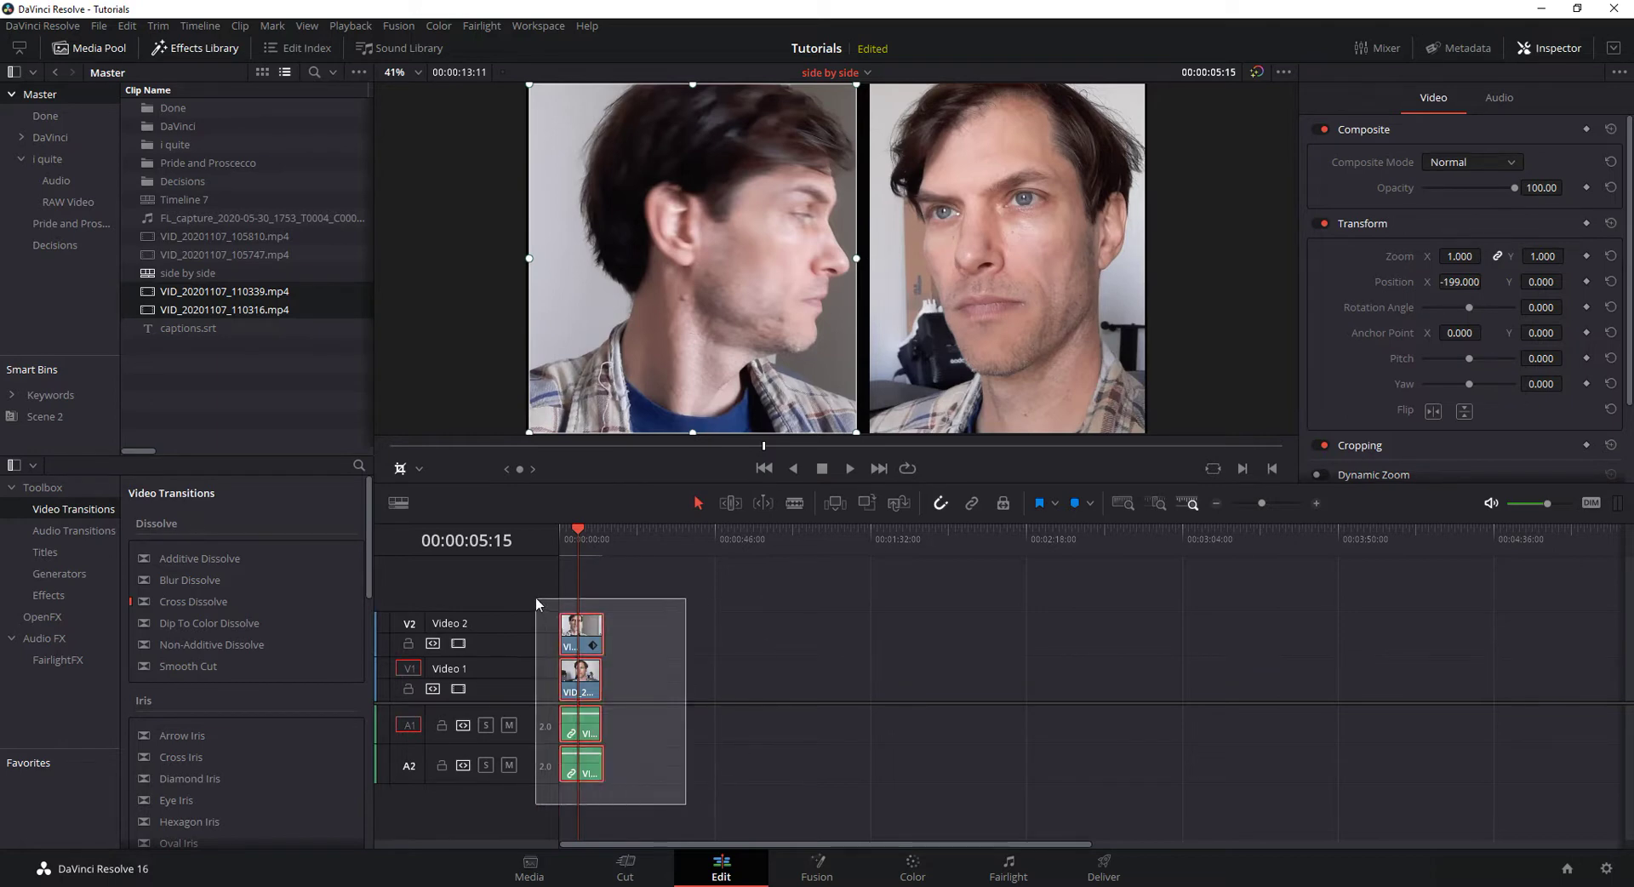
key(Delete)
- Put VID_20201107_105810.mp4 on Video 1 and VID_20201107_105747.mp4 on Video 2, then restore the Inspector
click(232, 238)
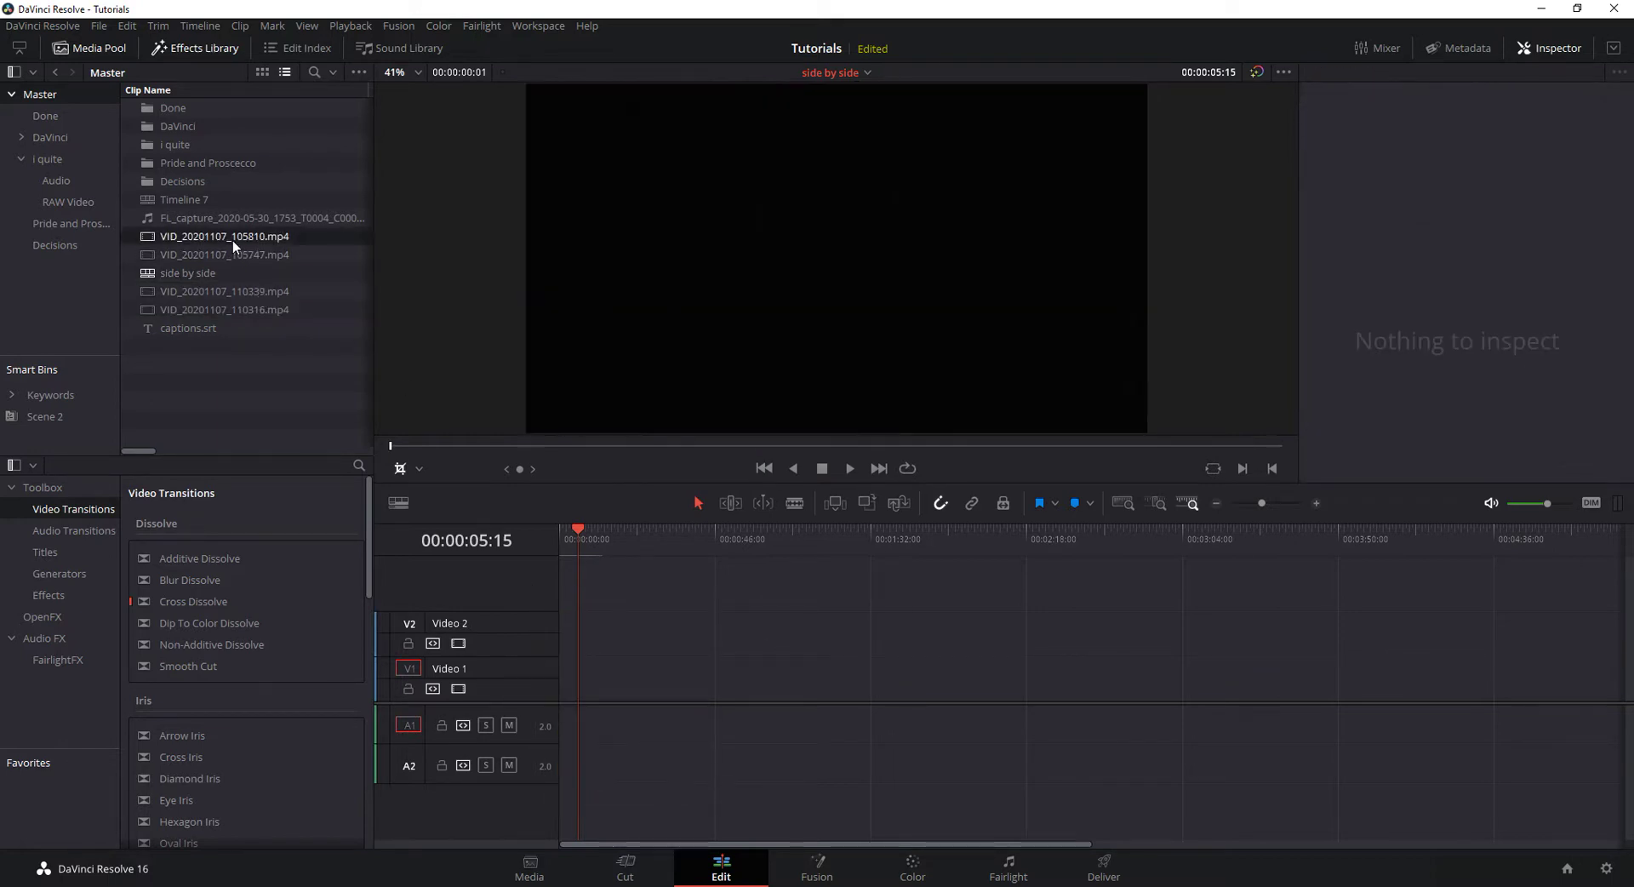
mouse_move(232, 239)
mouse_down()
mouse_move(596, 694)
mouse_move(572, 691)
mouse_up()
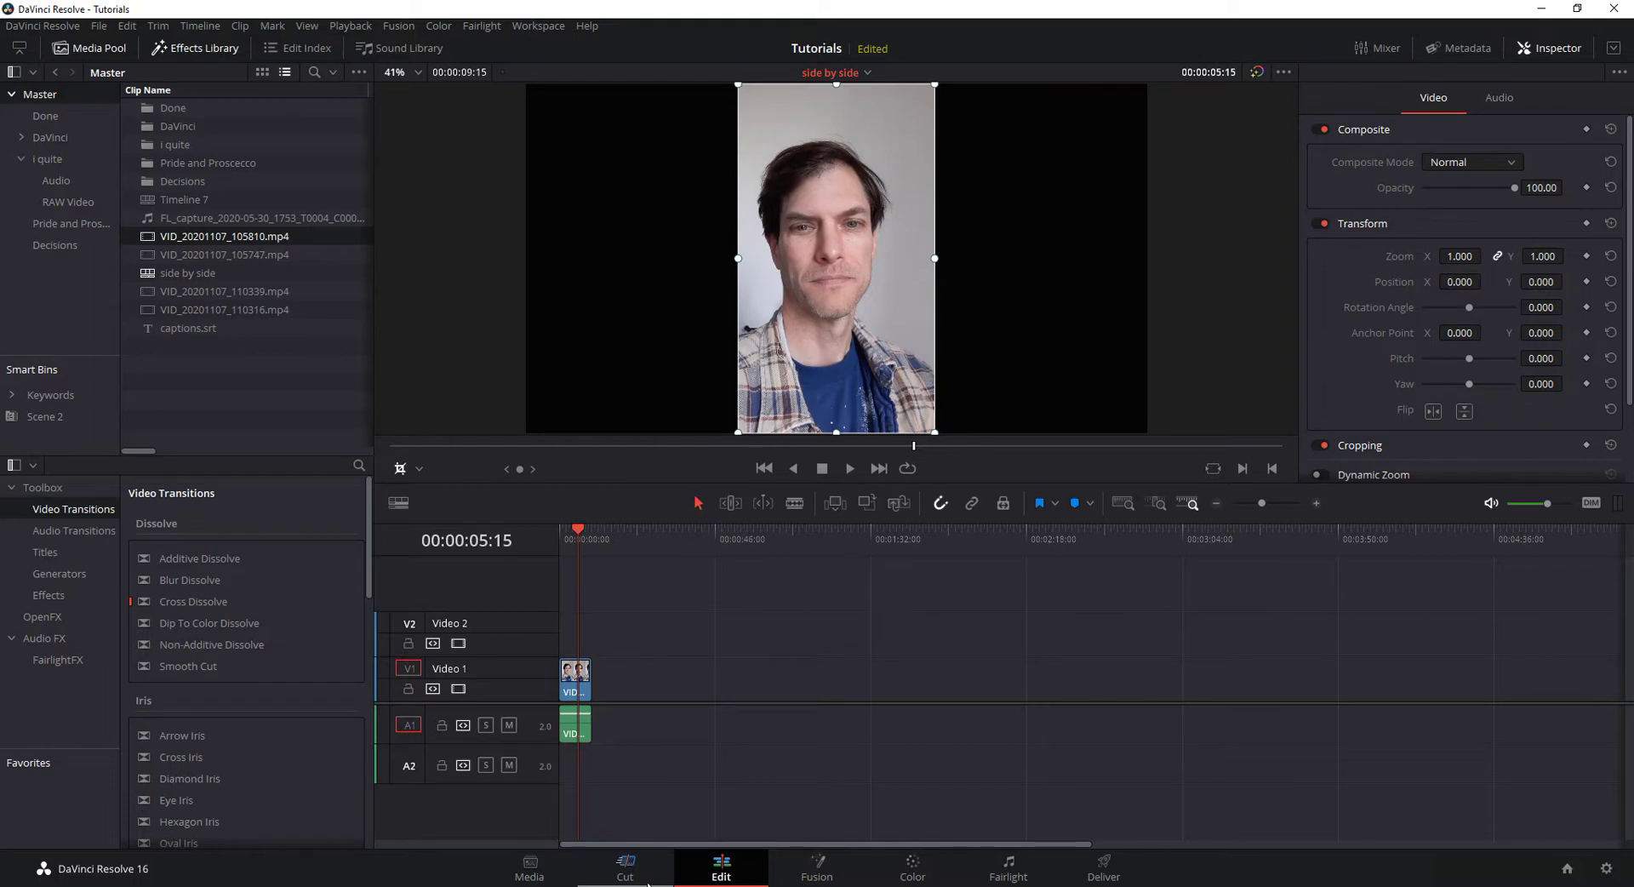
click(1546, 53)
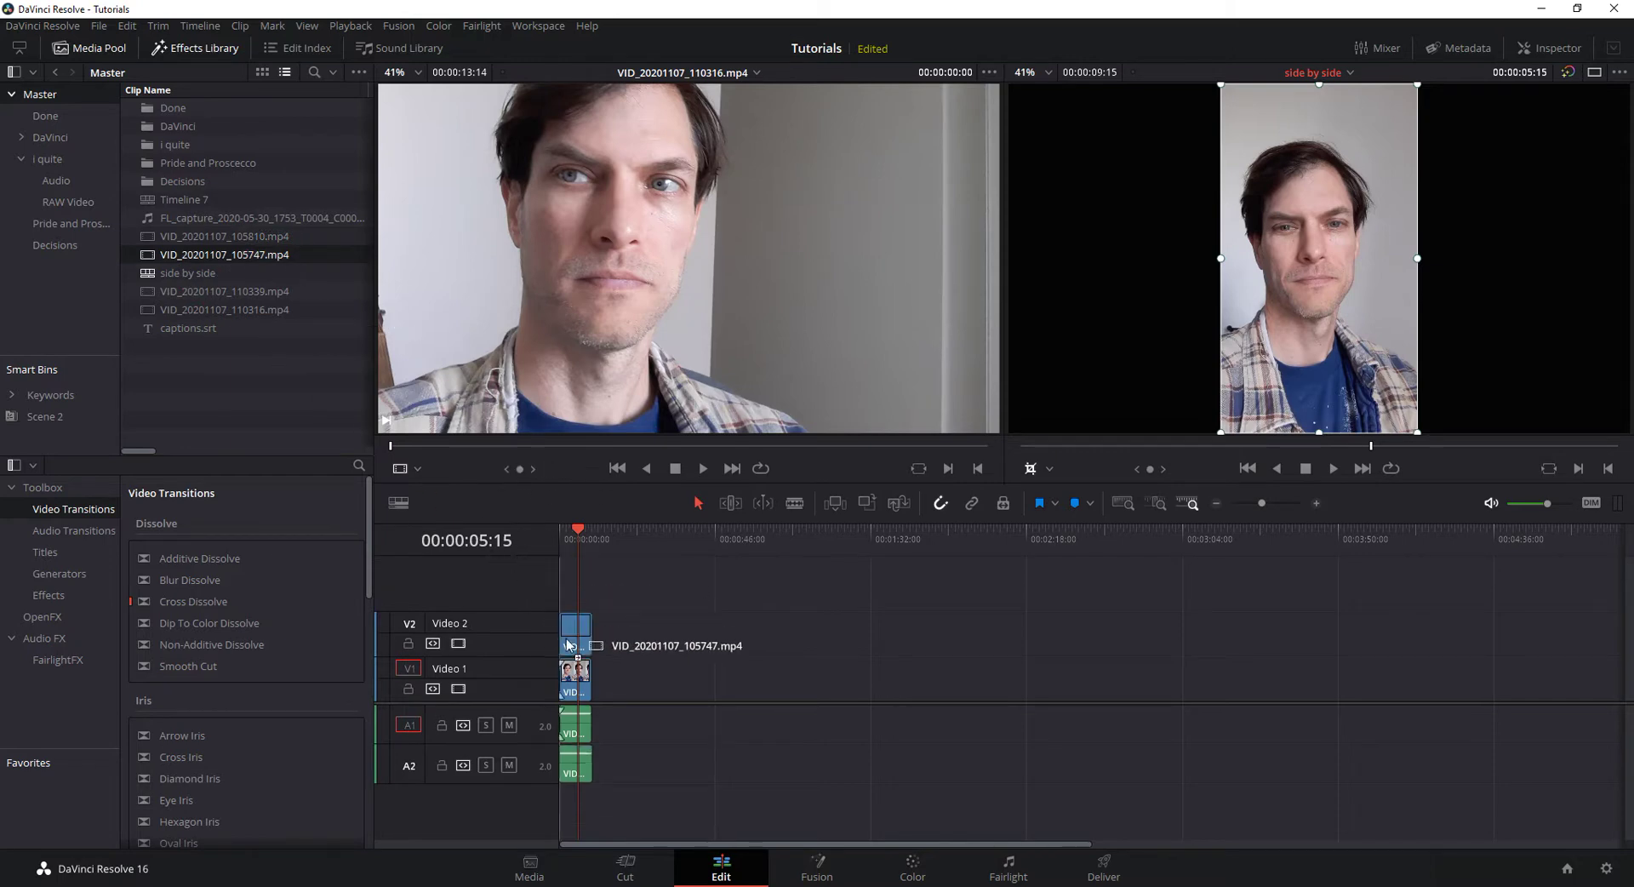
drag(152, 264, 569, 644)
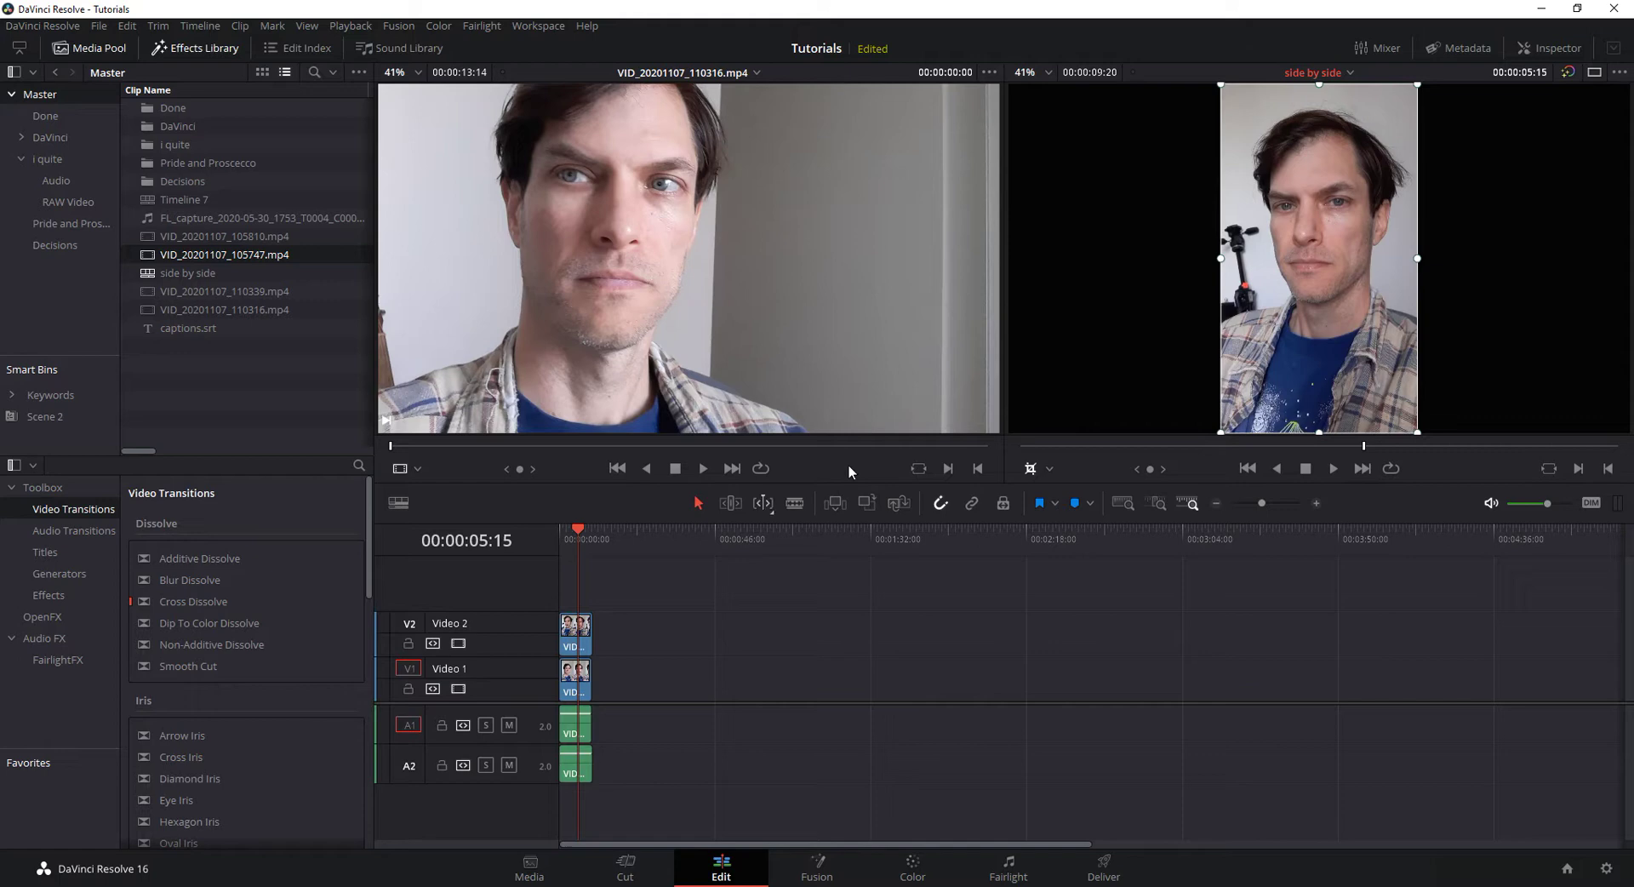
click(1543, 49)
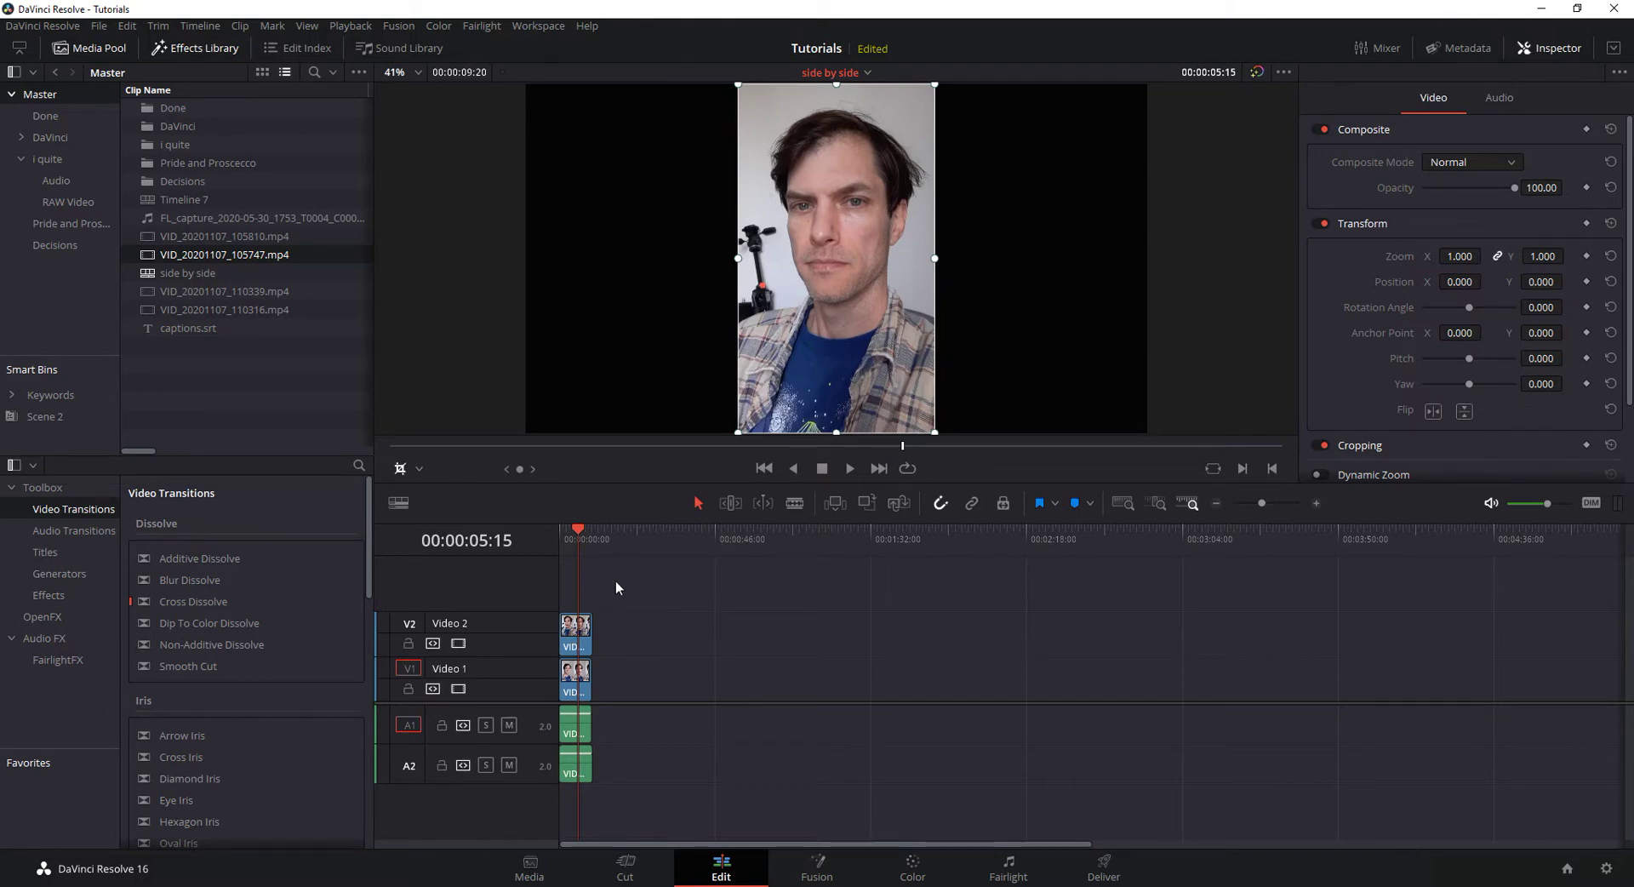
- Shift the Video 2 clip right to Position X about 588 and the Video 1 clip left to -444
click(573, 637)
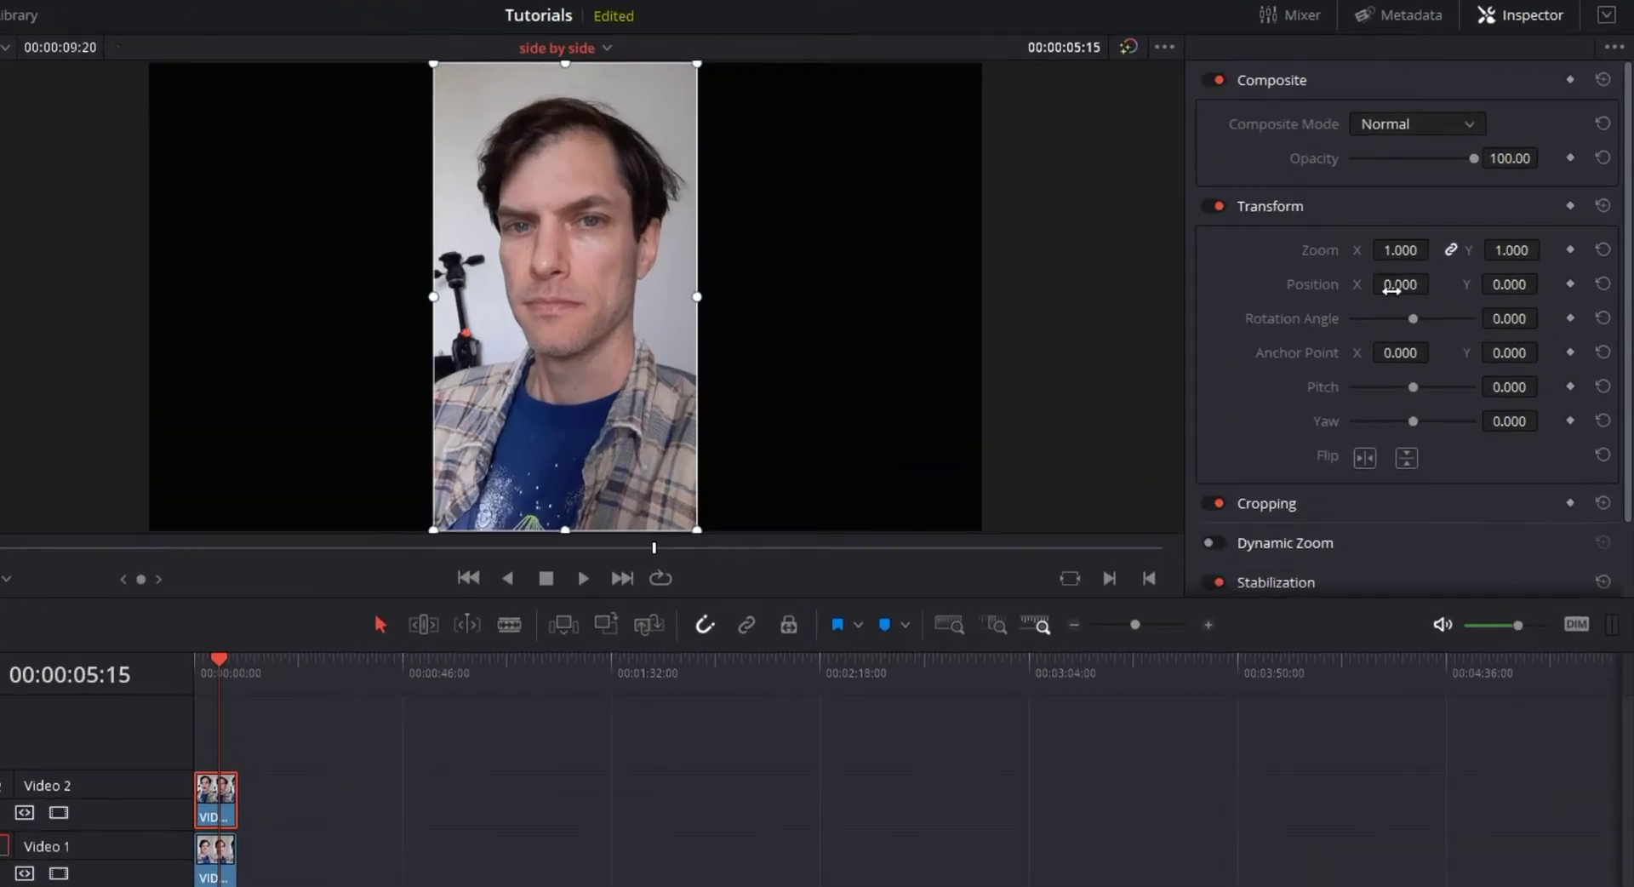
click(1460, 249)
text(45)
key(Return)
drag(1436, 283, 1436, 284)
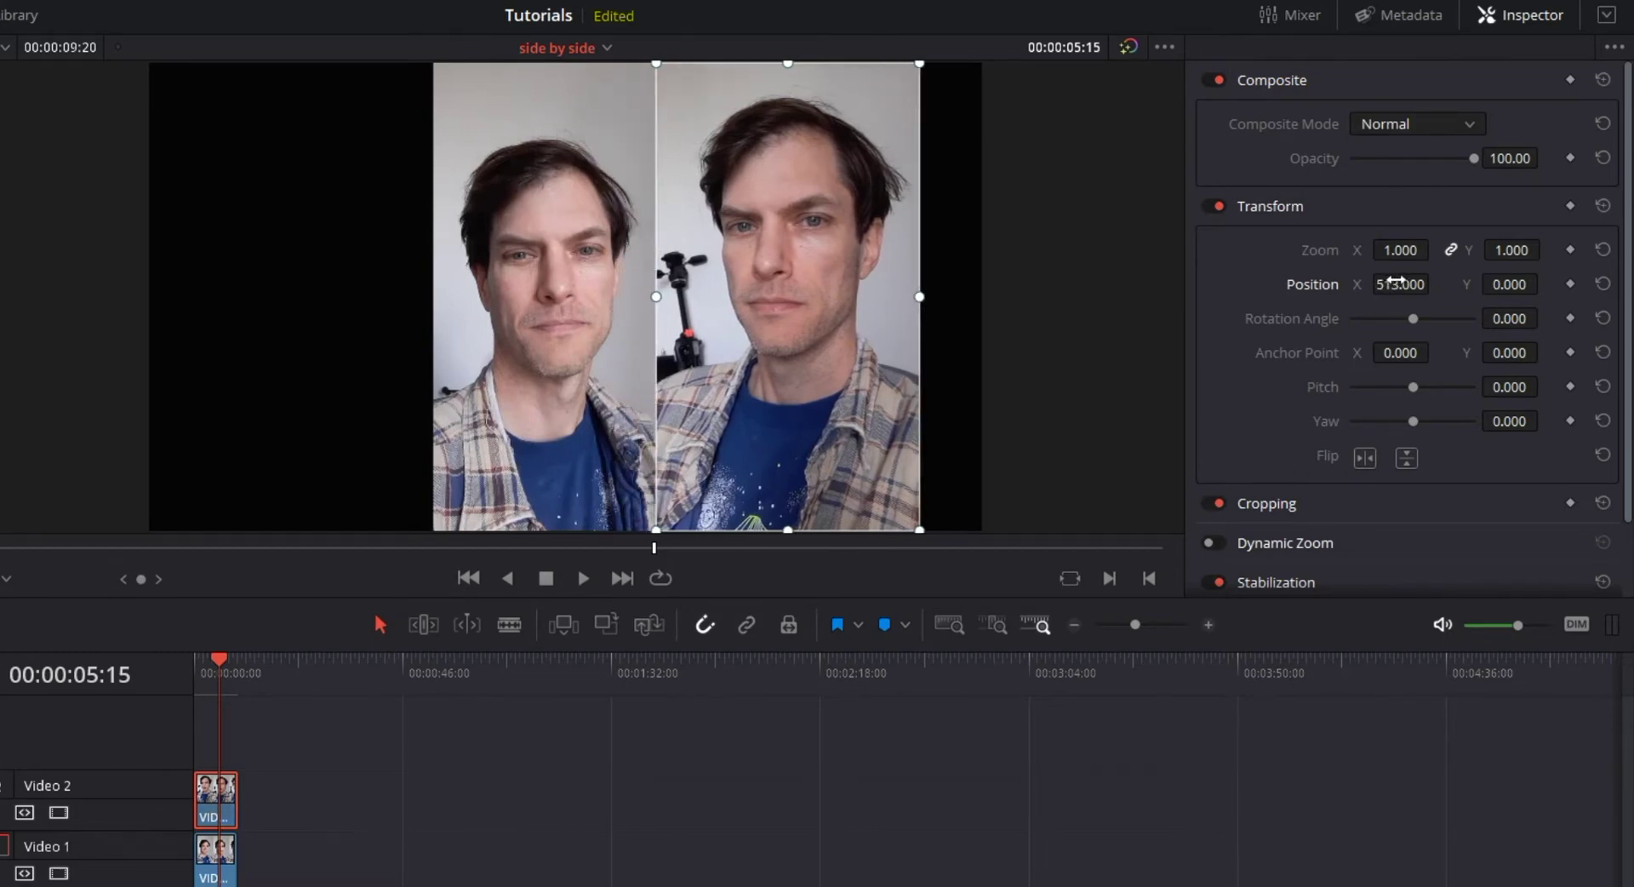
drag(1396, 281, 1438, 283)
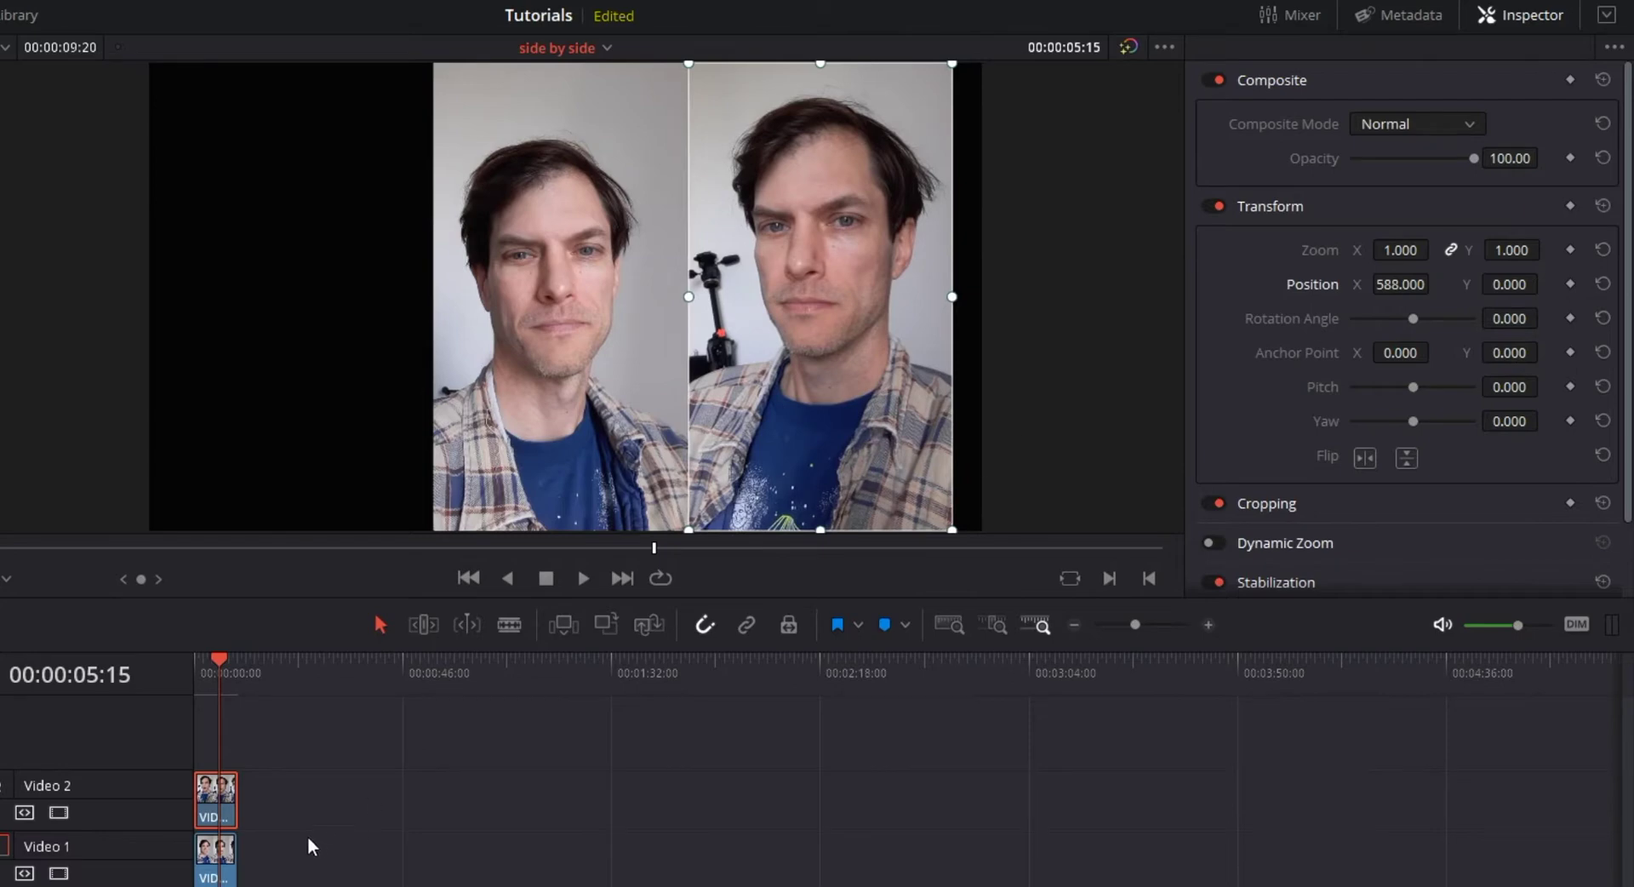
click(217, 864)
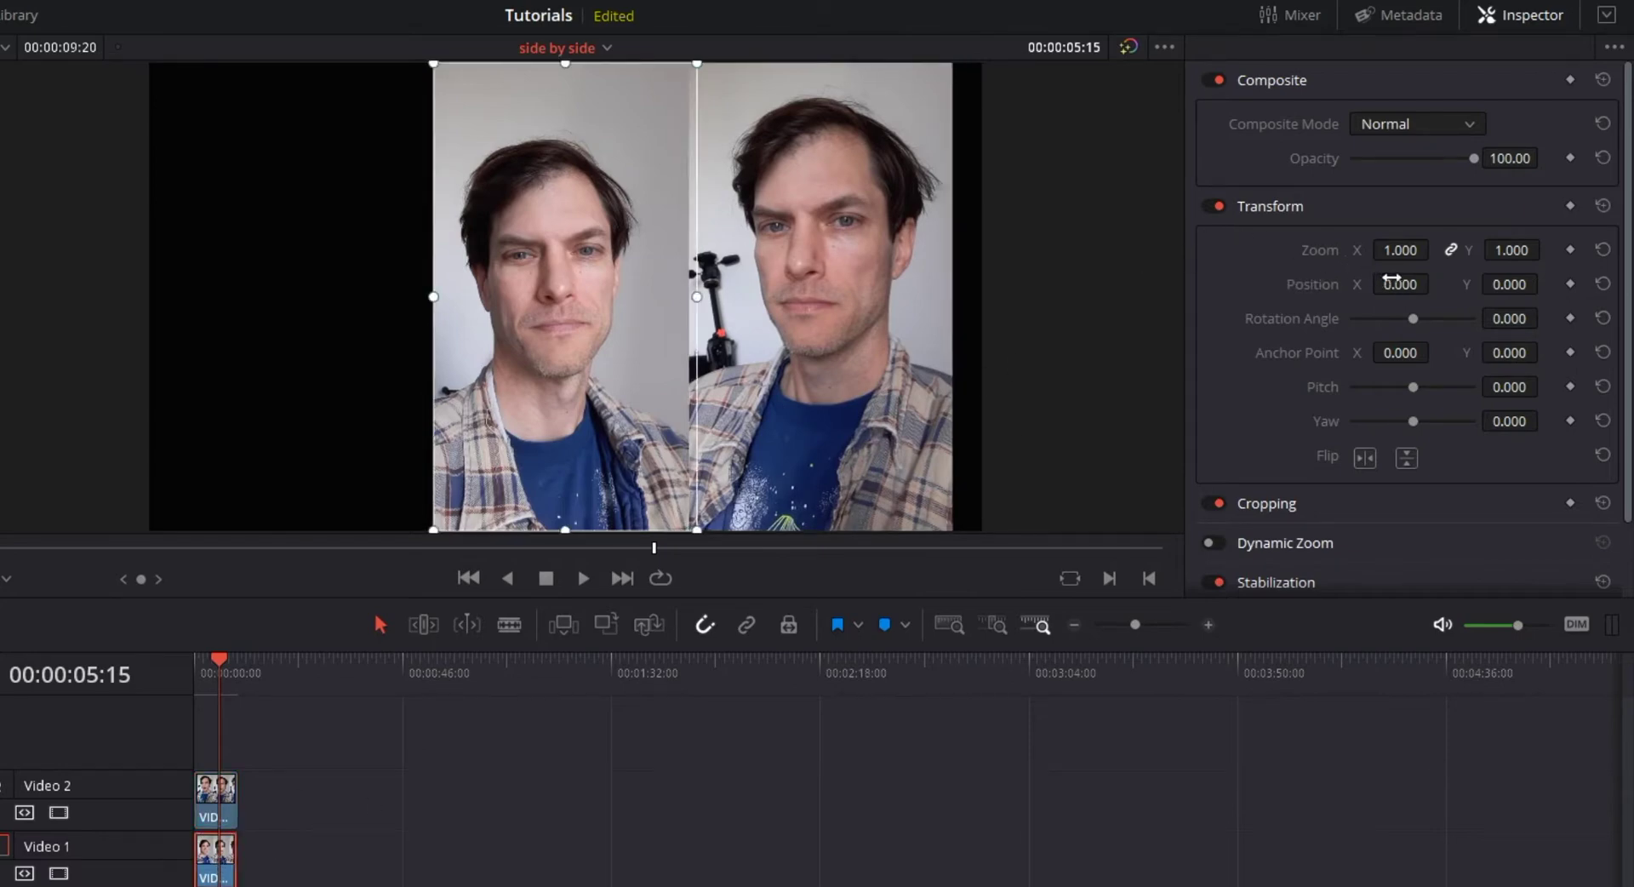
drag(1400, 284, 1196, 205)
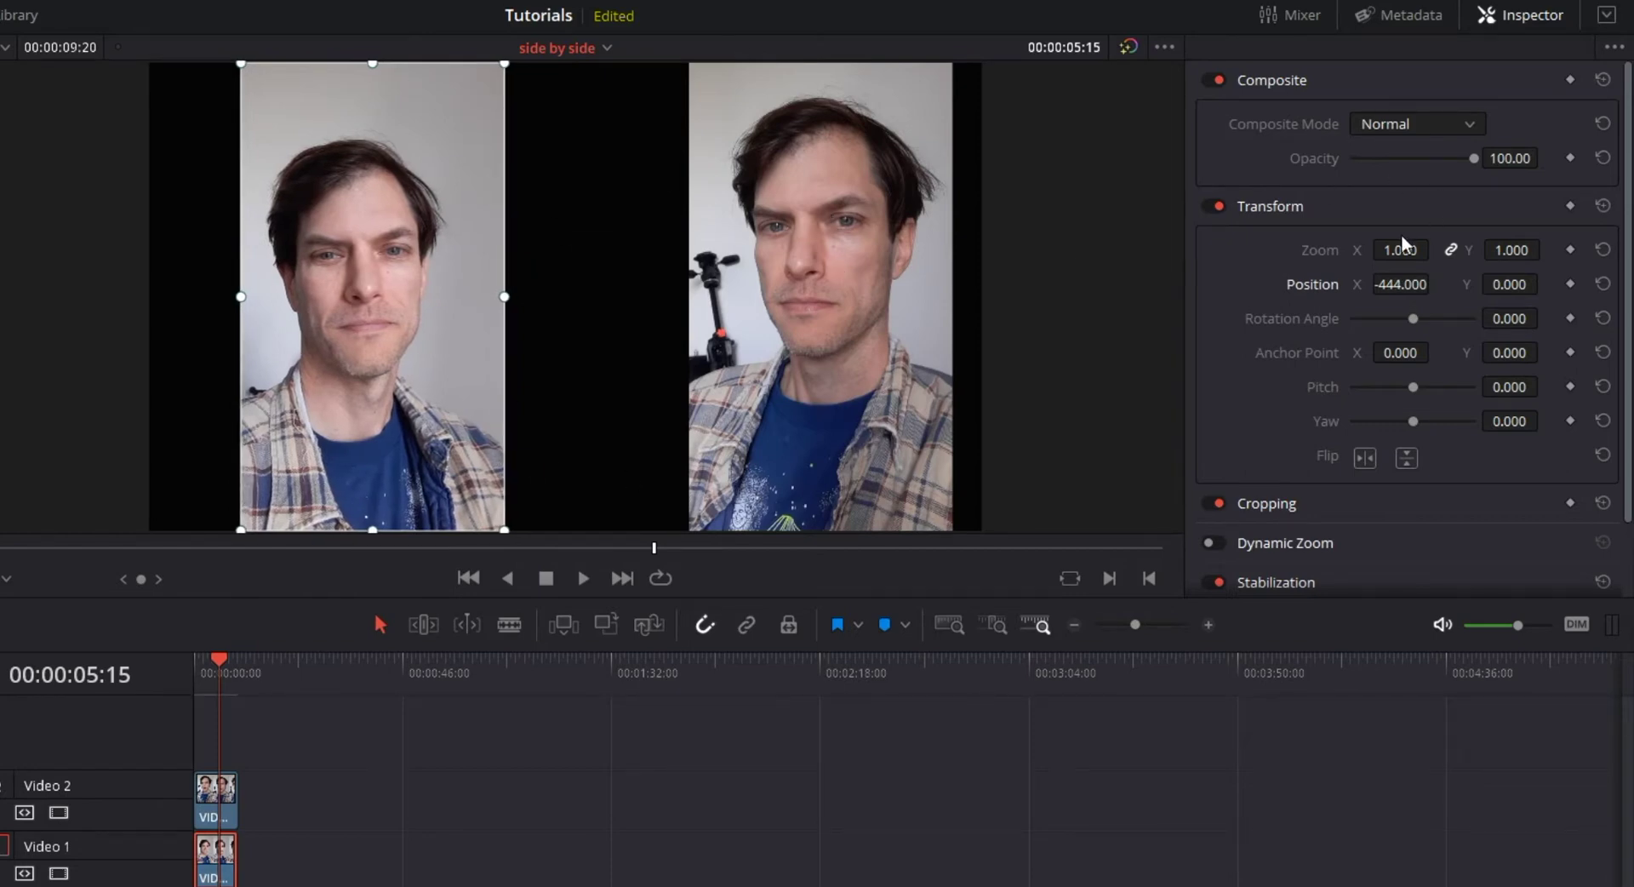
- Raise Zoom and adjust Position X on the Video 1 and Video 2 clips, narrowing their gap
drag(1400, 250, 1544, 285)
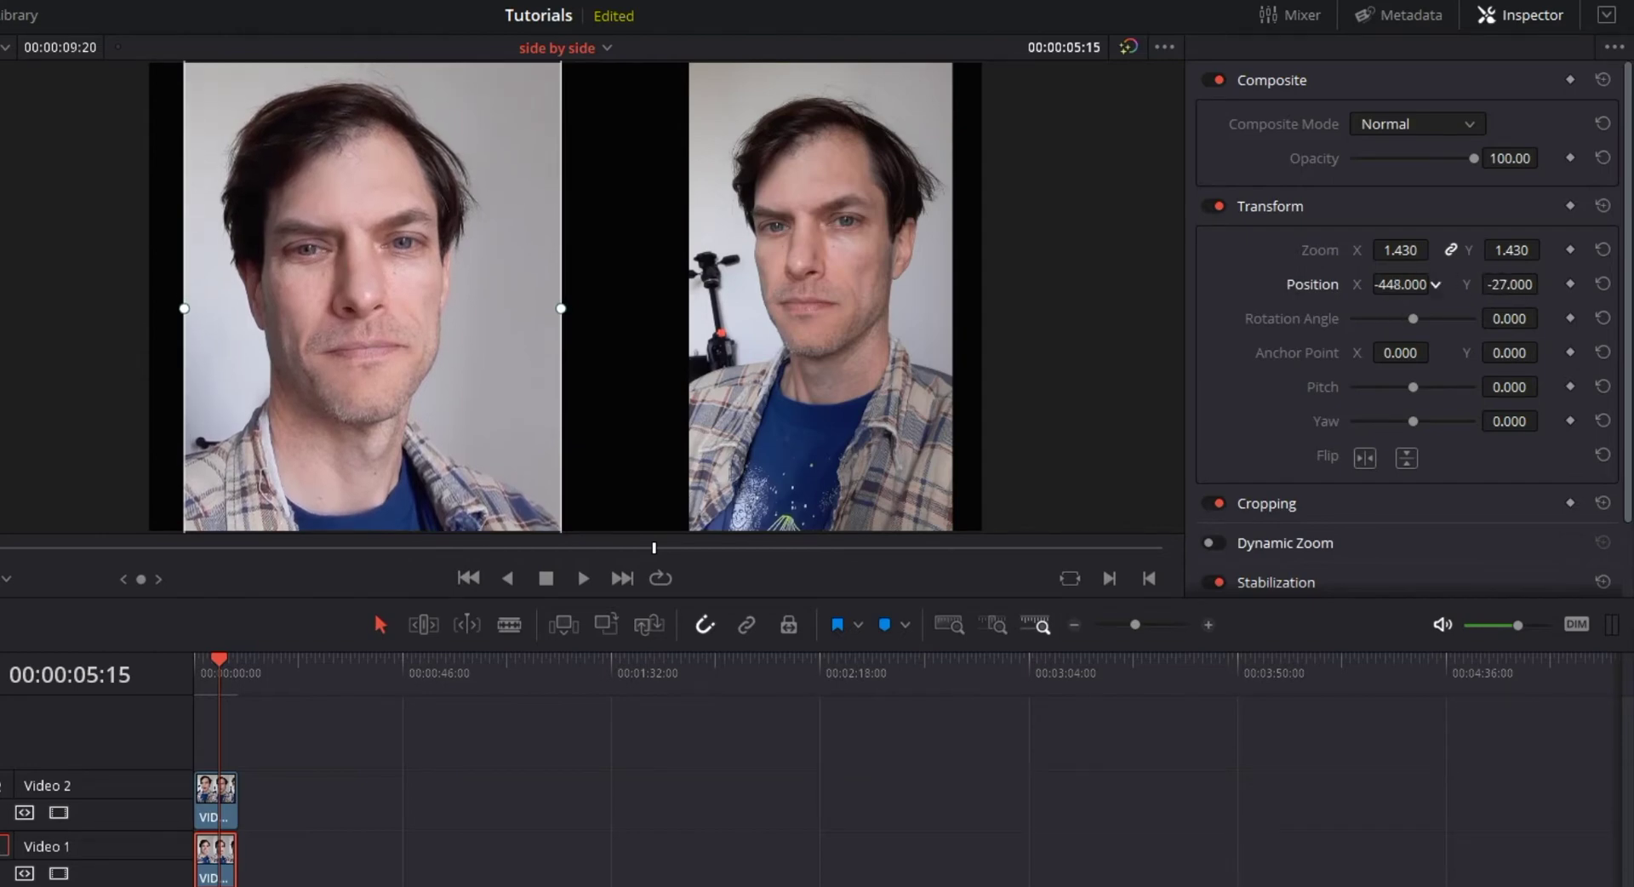
drag(1400, 285, 1435, 284)
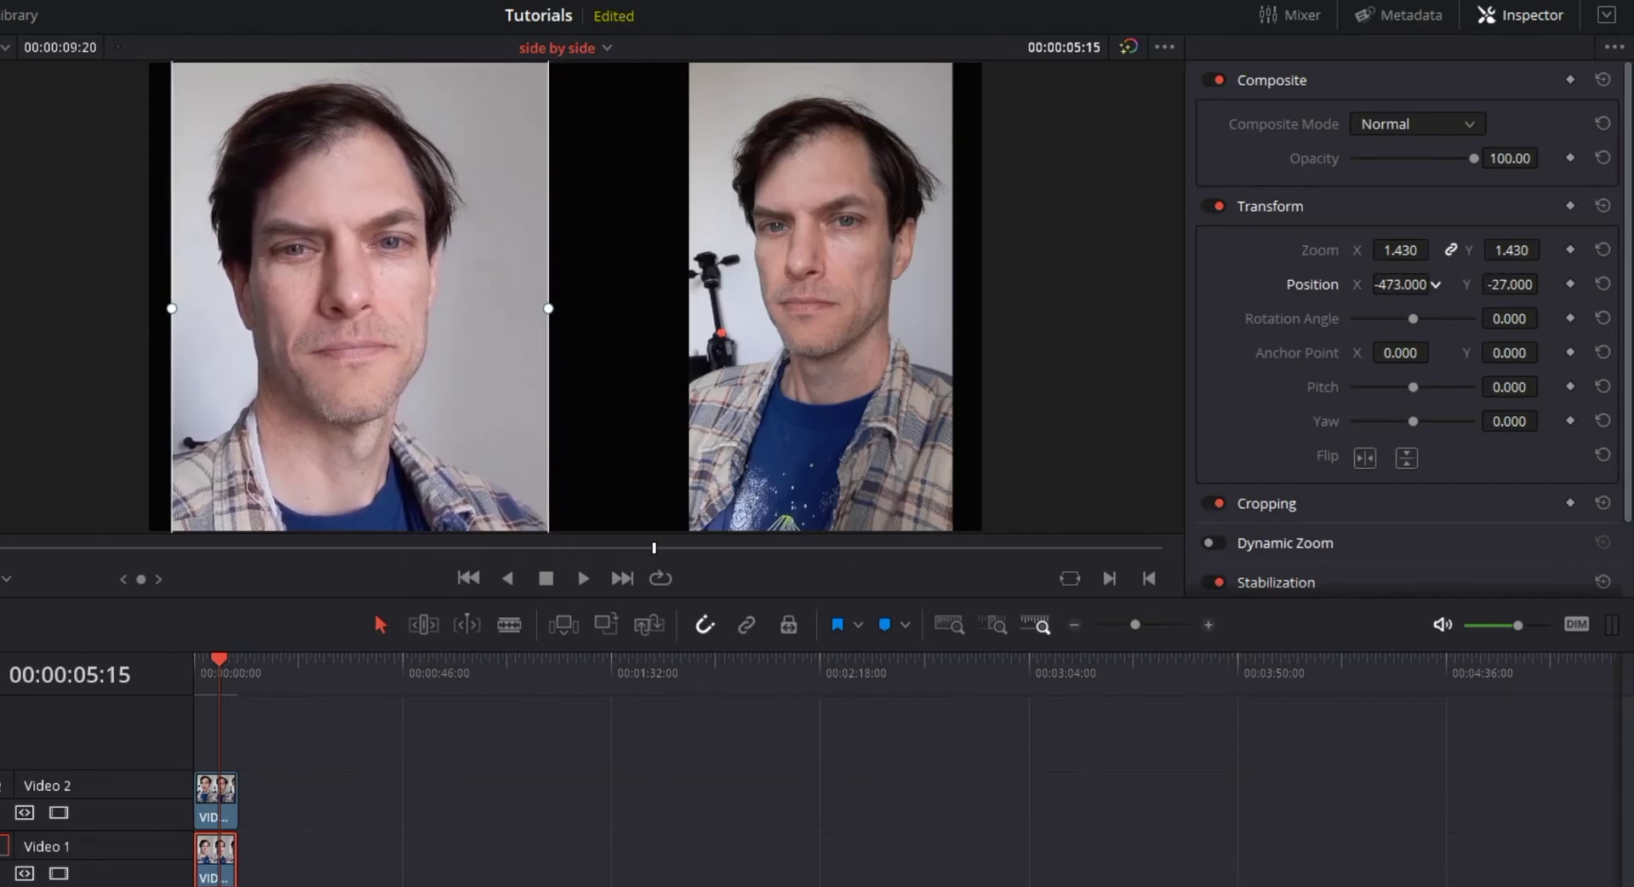
click(219, 807)
mouse_move(1400, 249)
mouse_down()
mouse_move(1545, 284)
mouse_move(1405, 285)
mouse_up()
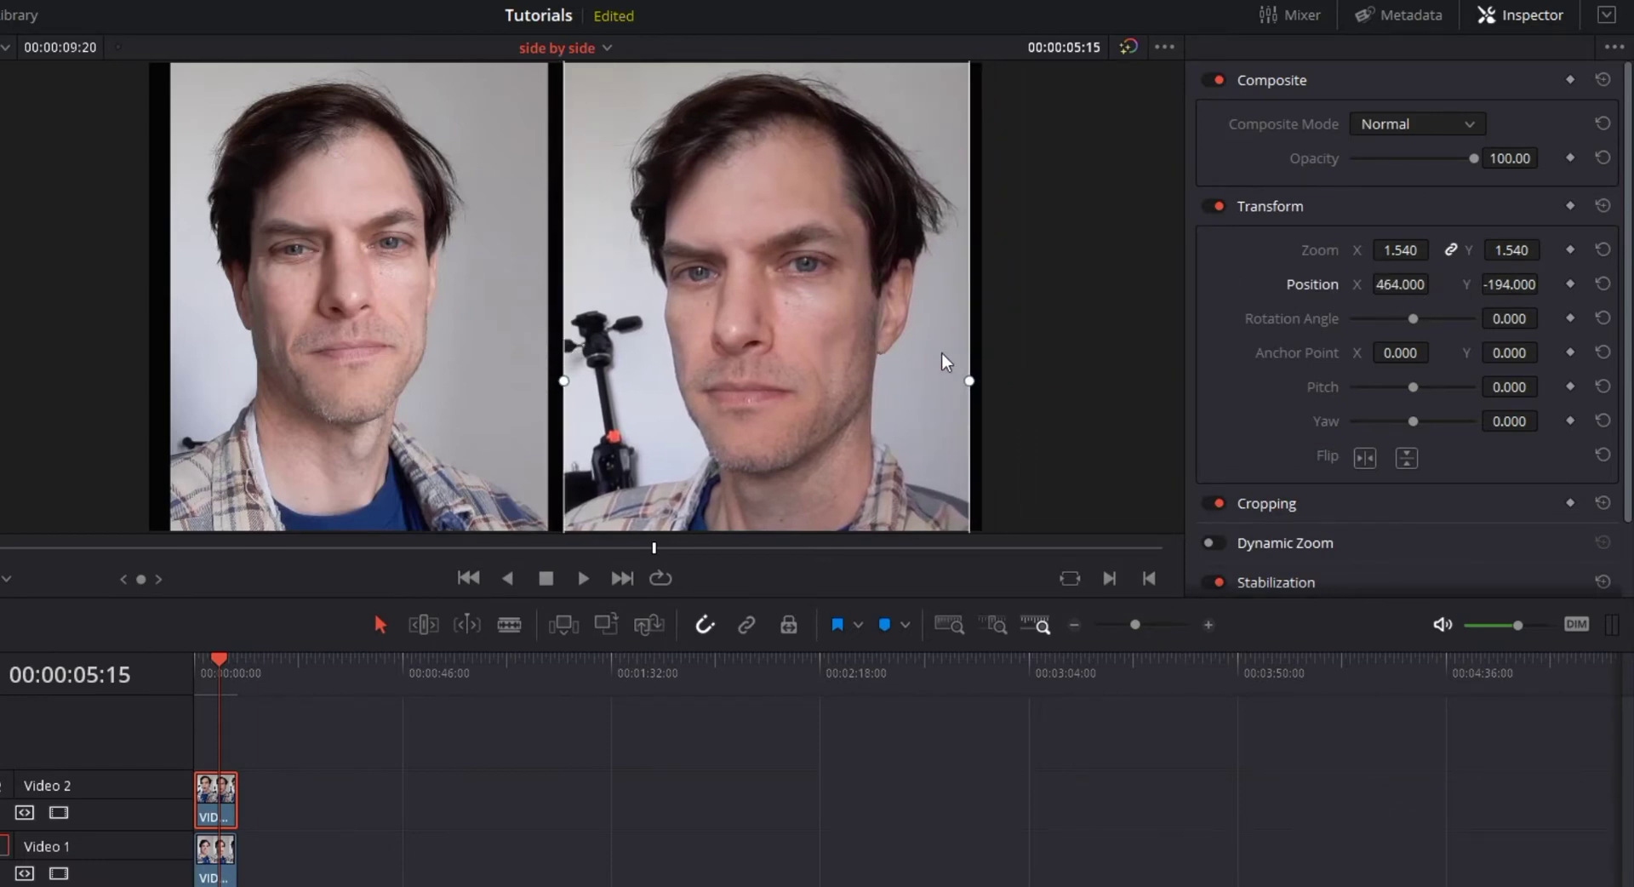
drag(1404, 284, 1436, 283)
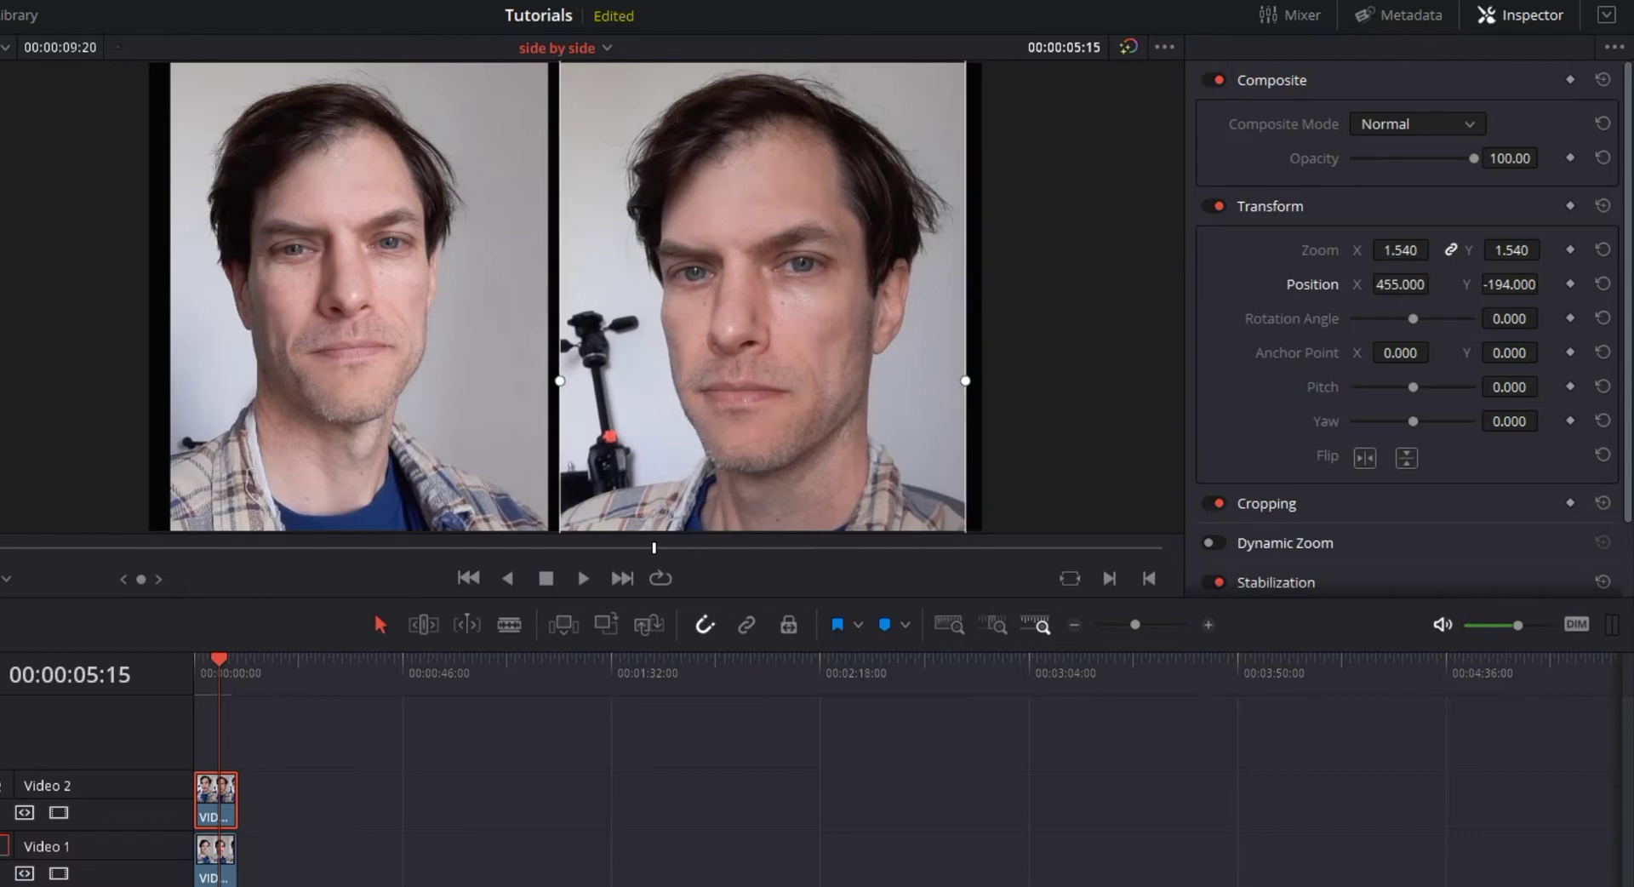
click(206, 862)
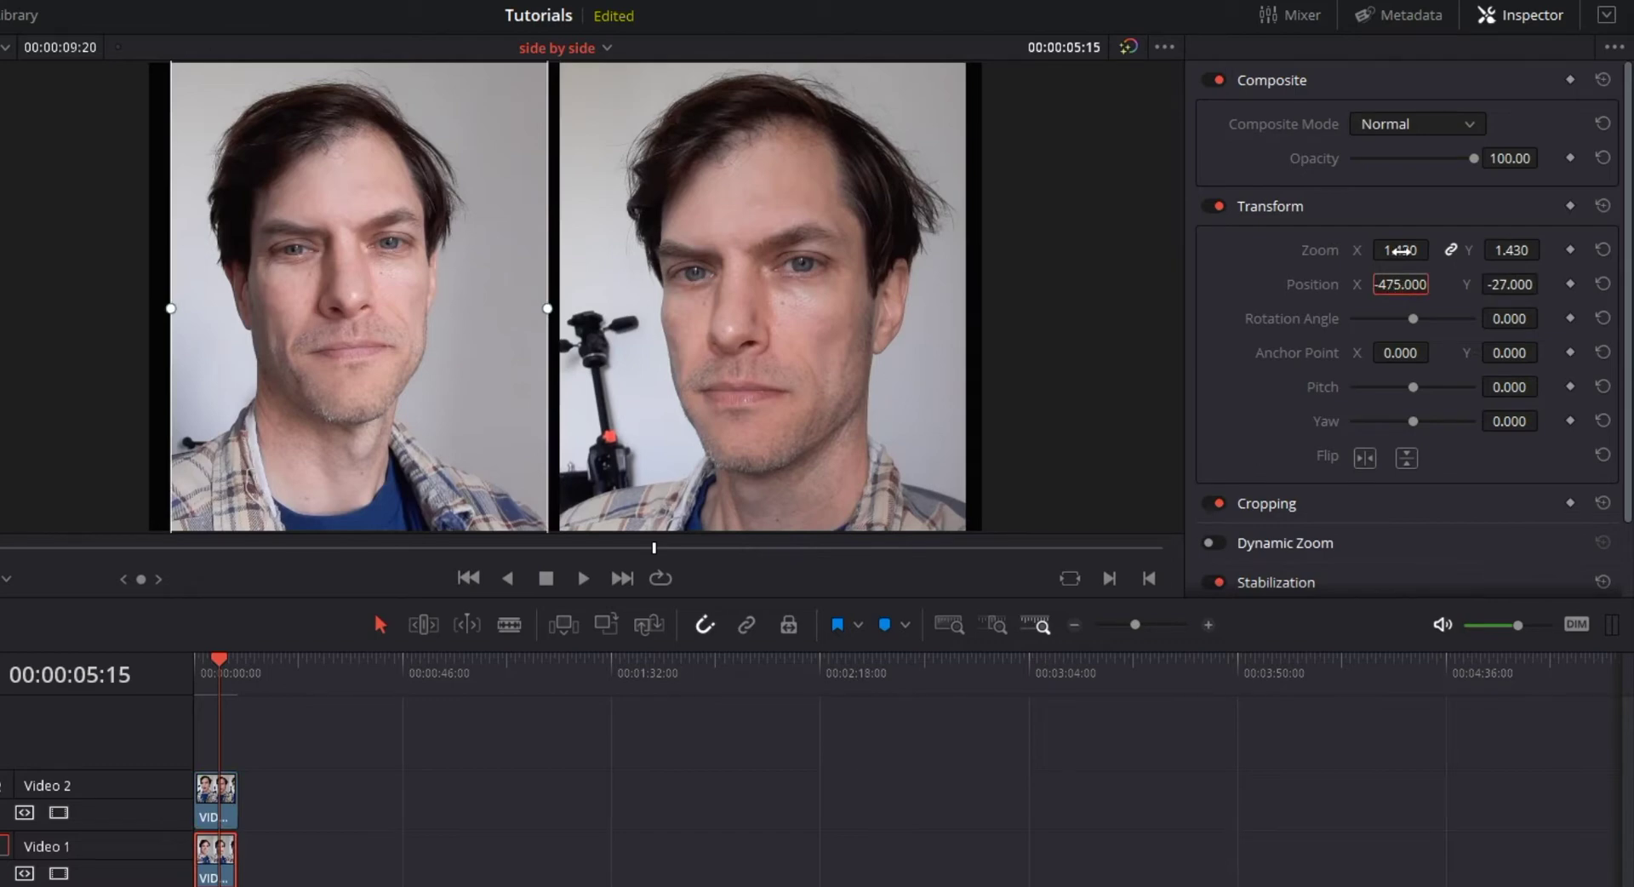
mouse_move(1400, 250)
mouse_down()
mouse_move(1438, 250)
mouse_move(1382, 284)
mouse_up()
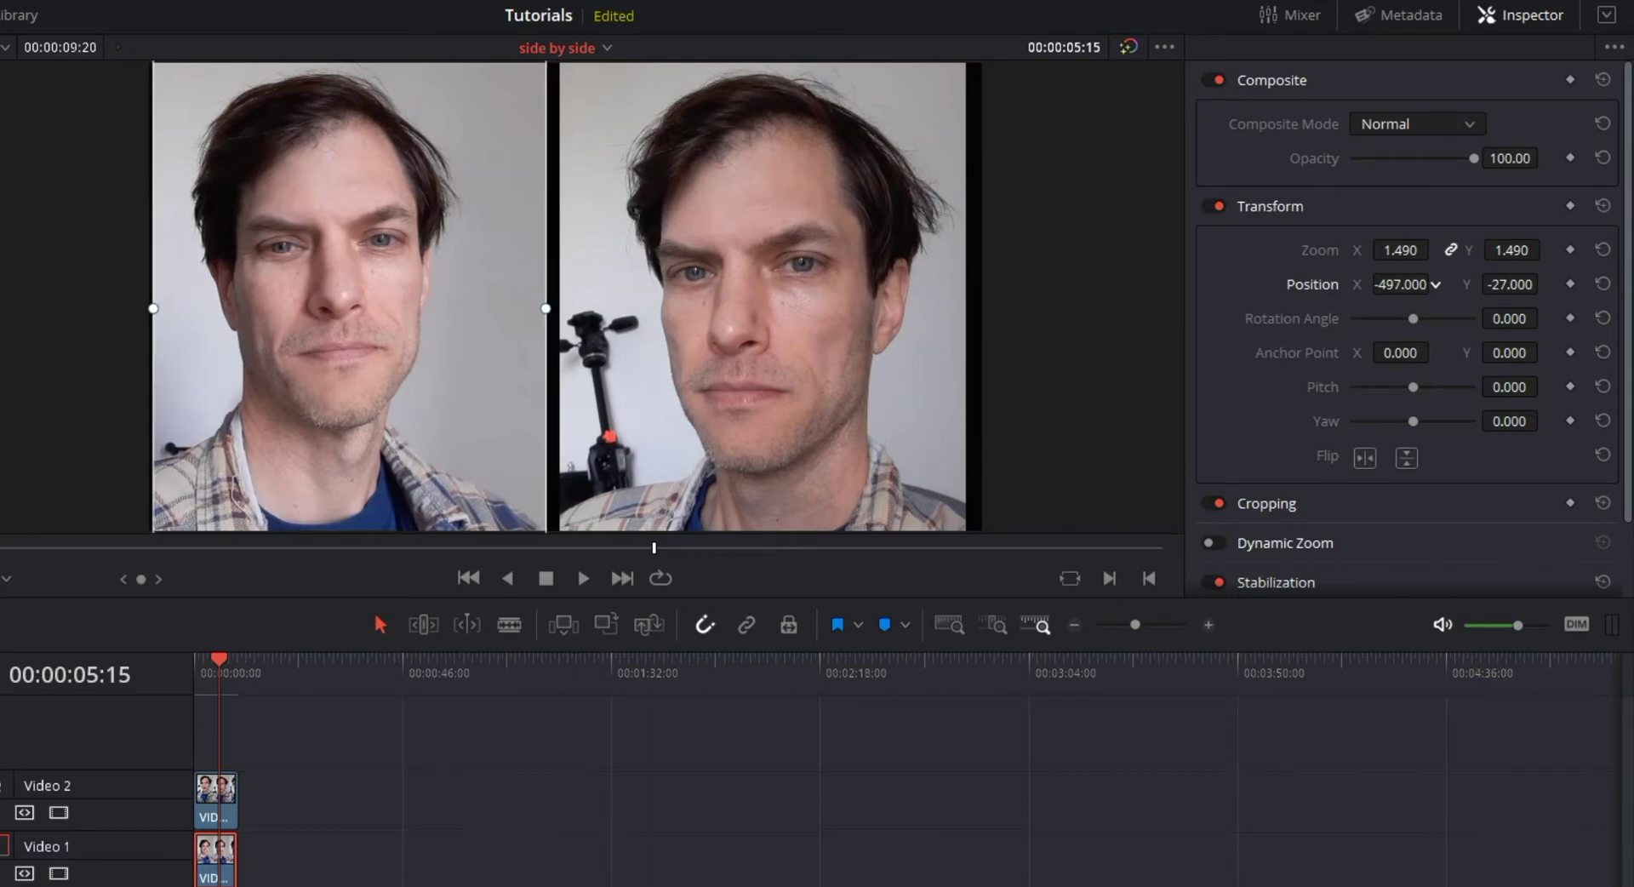
click(921, 864)
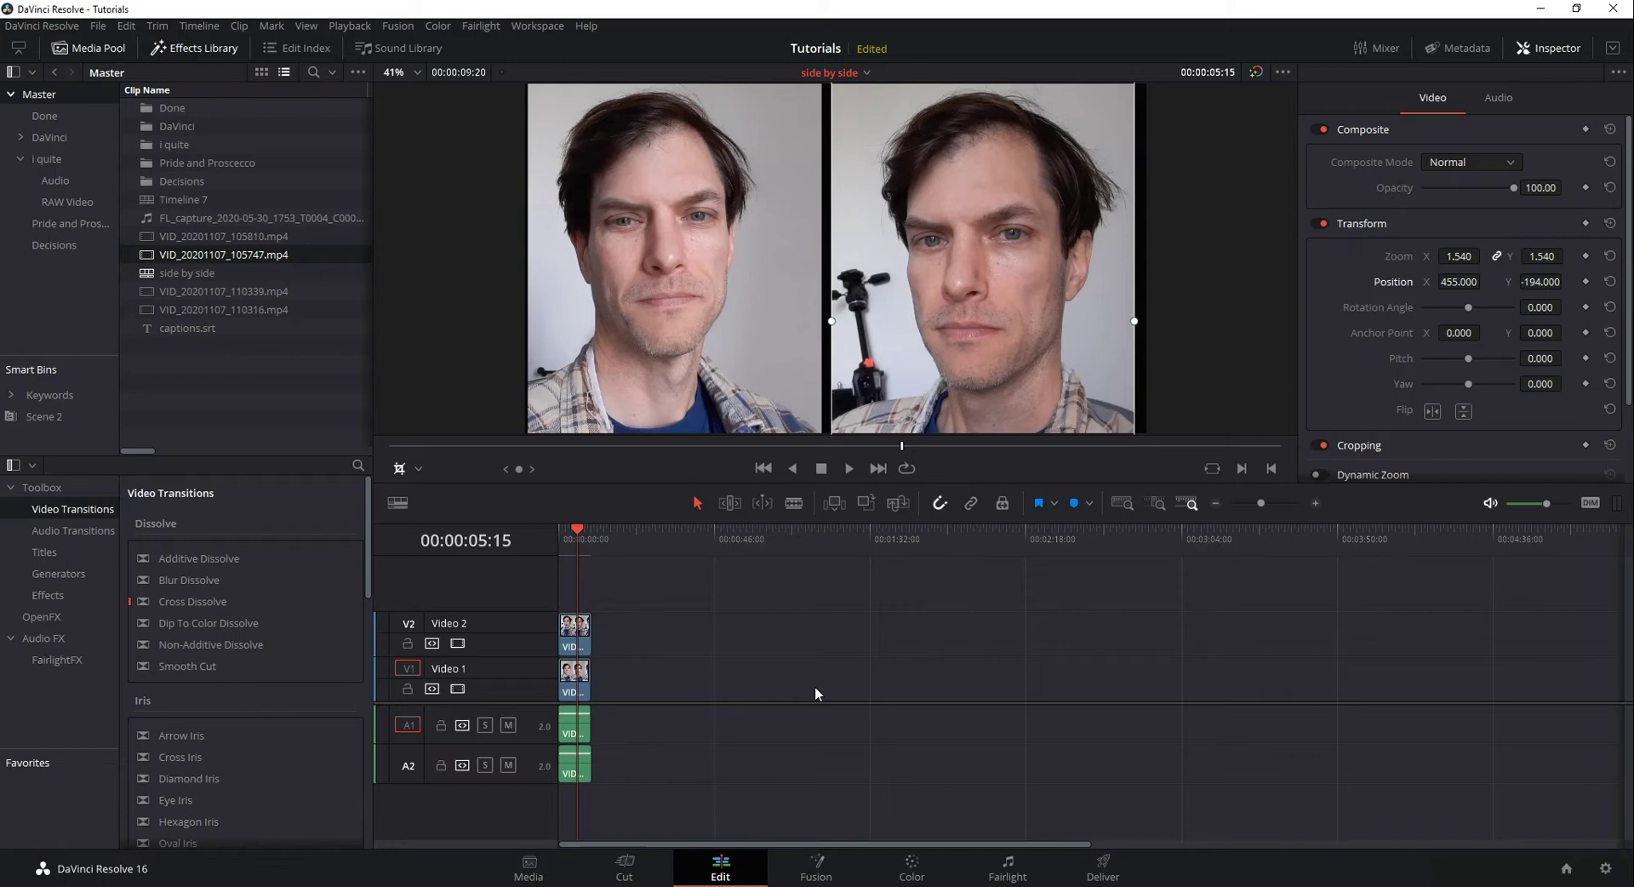
- Replace the timeline clips with VID_20201107_110339.mp4 on Video 1 and VID_20201107_110316.mp4 on Video 2
drag(779, 794, 516, 554)
key(Delete)
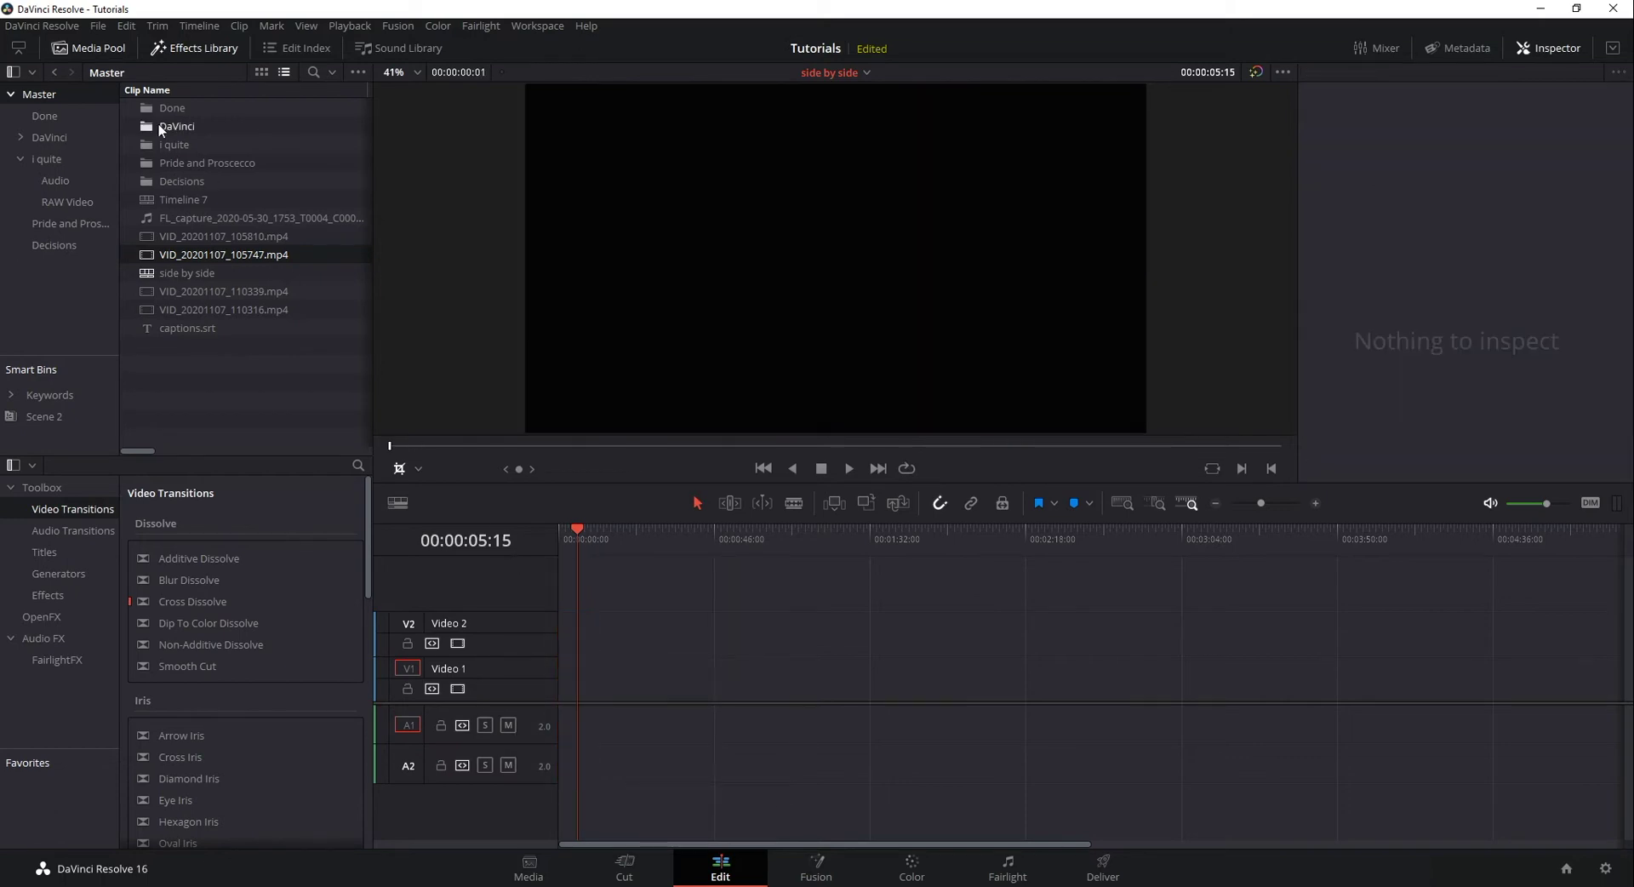
mouse_move(180, 291)
mouse_down()
mouse_move(578, 602)
mouse_move(545, 672)
mouse_up()
drag(152, 313, 560, 636)
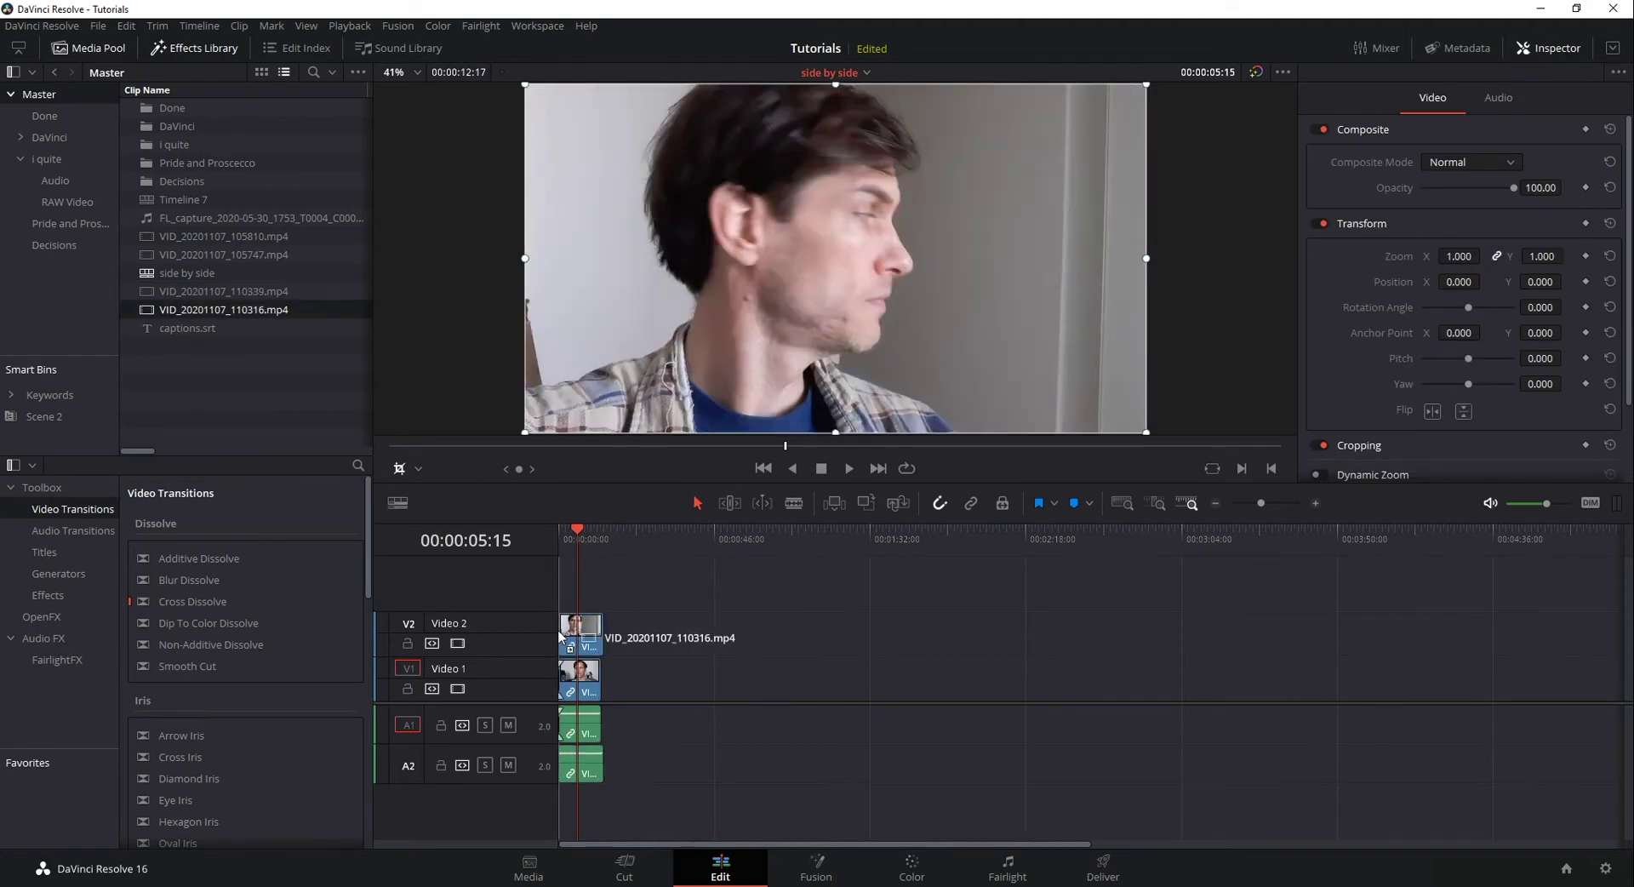
drag(561, 636, 560, 636)
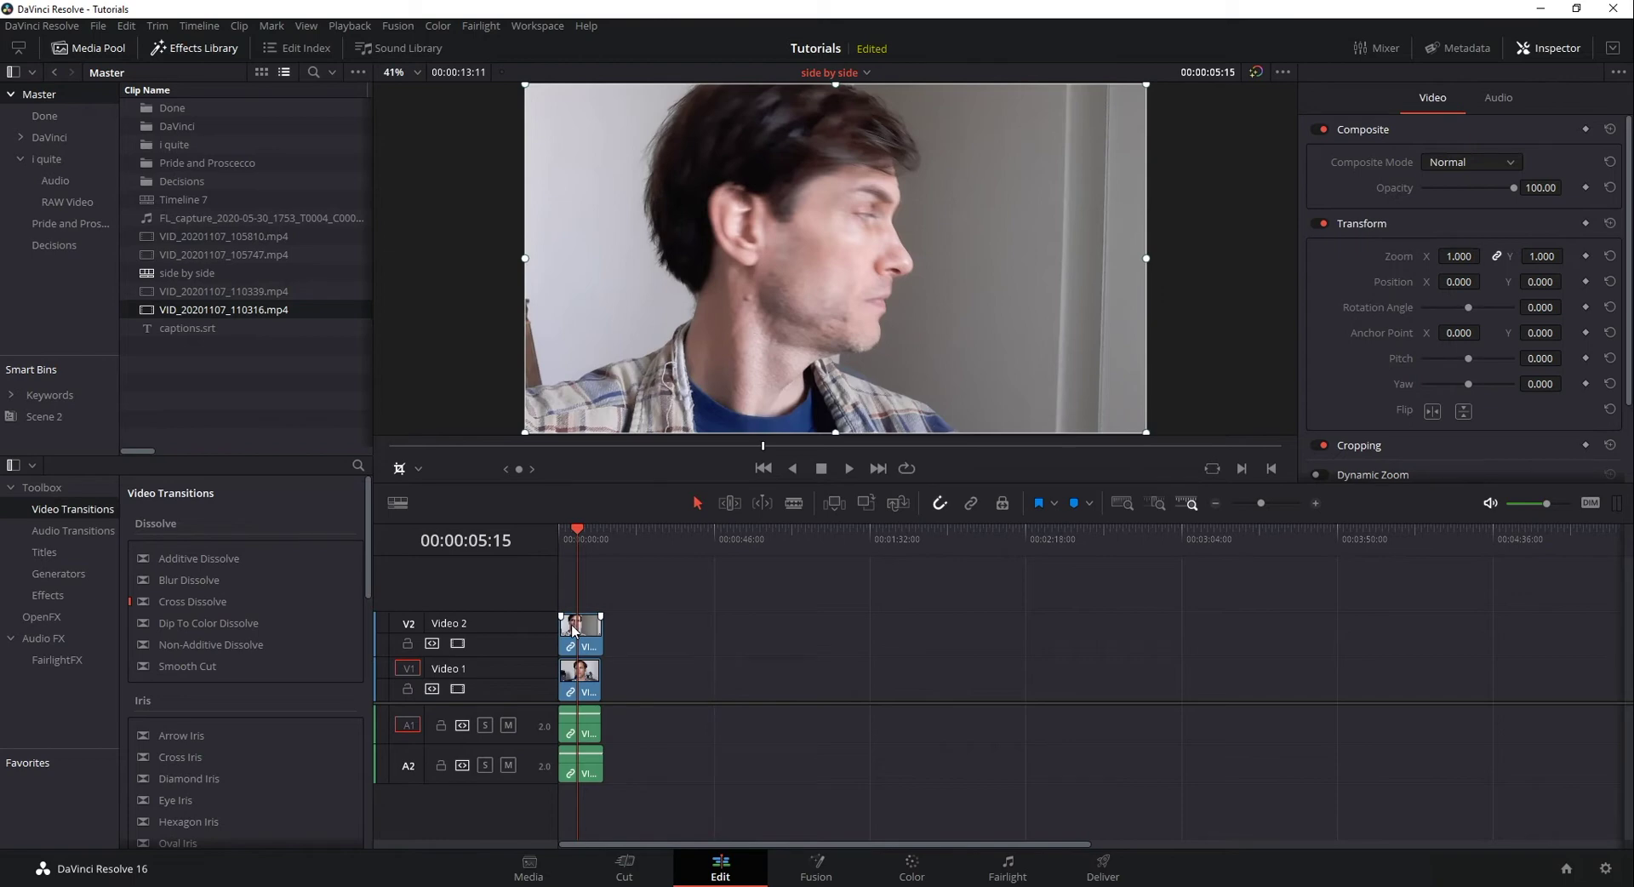
click(573, 629)
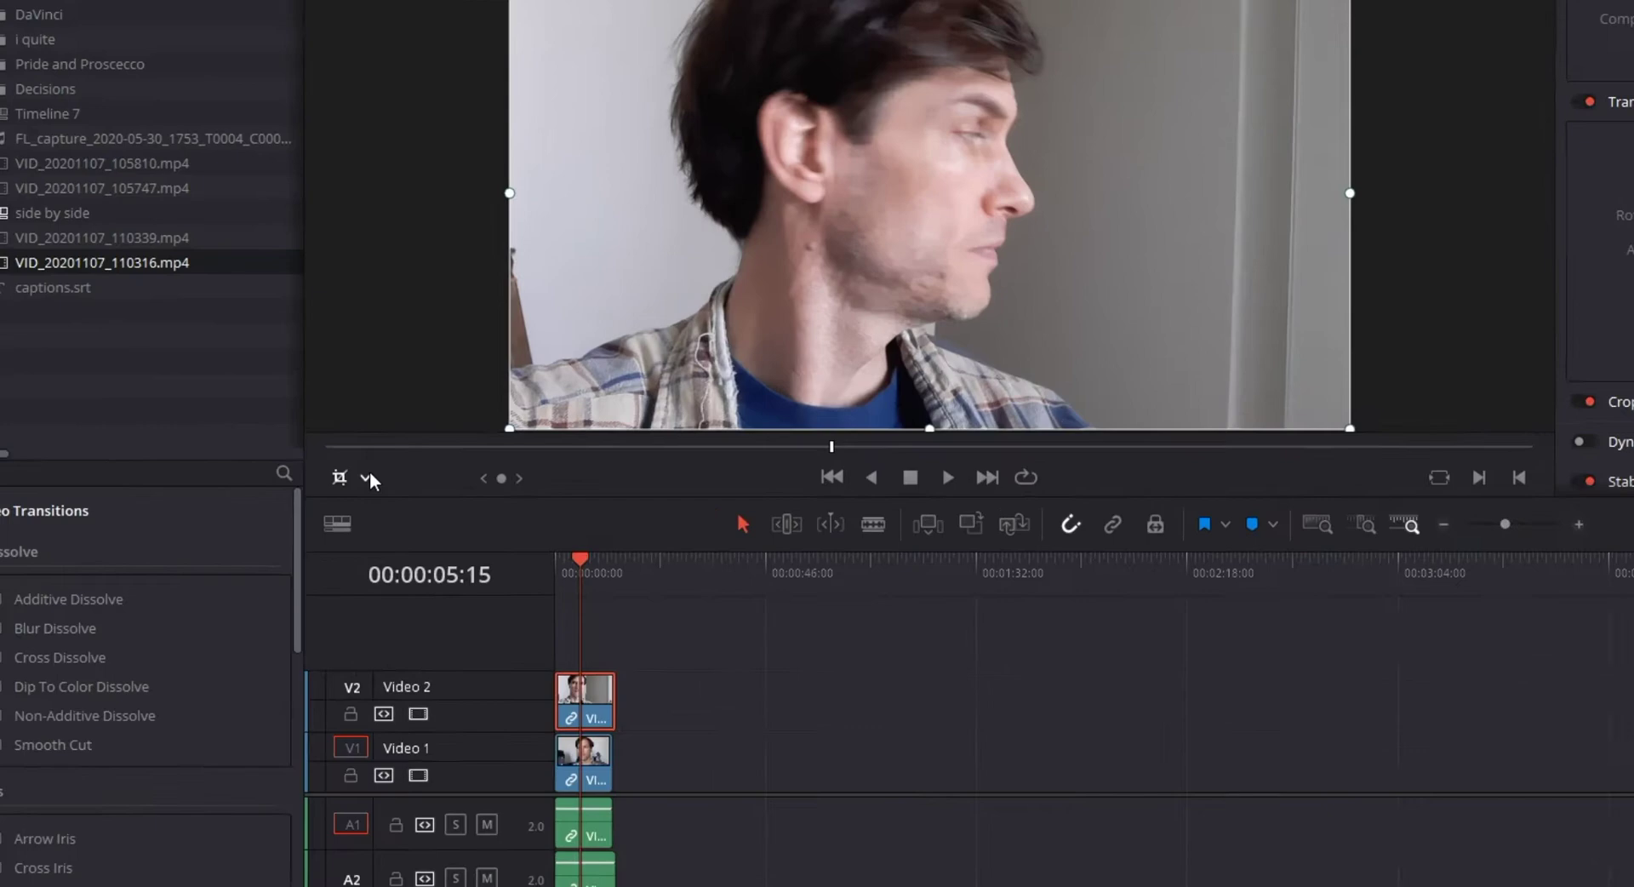
- Switch the viewer's on-screen control mode from Transform to Crop
click(368, 477)
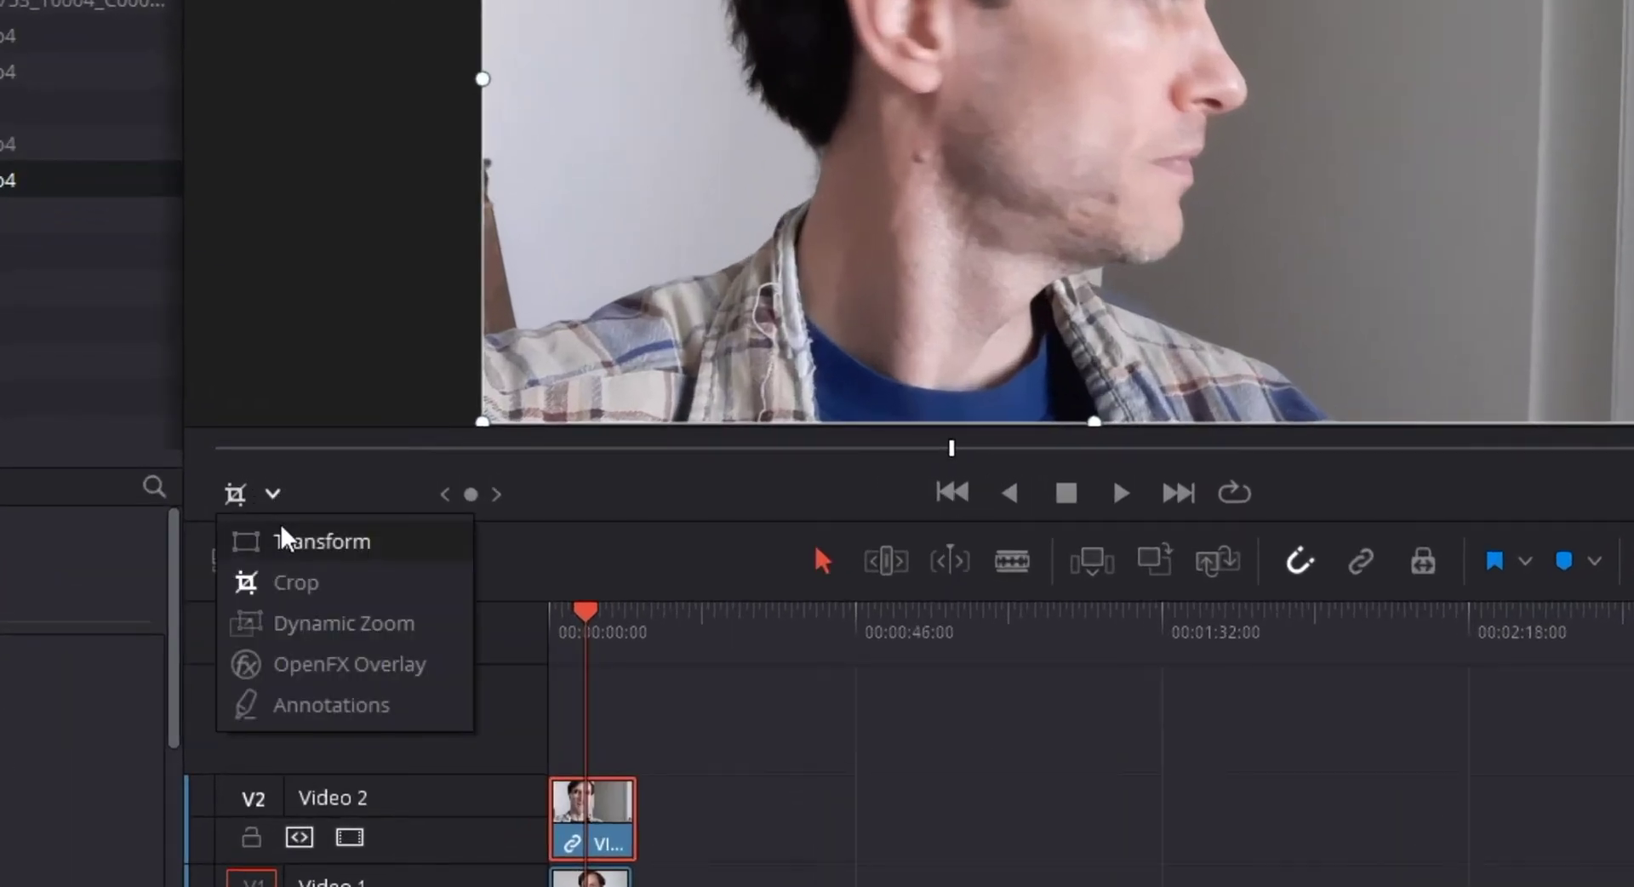
click(286, 540)
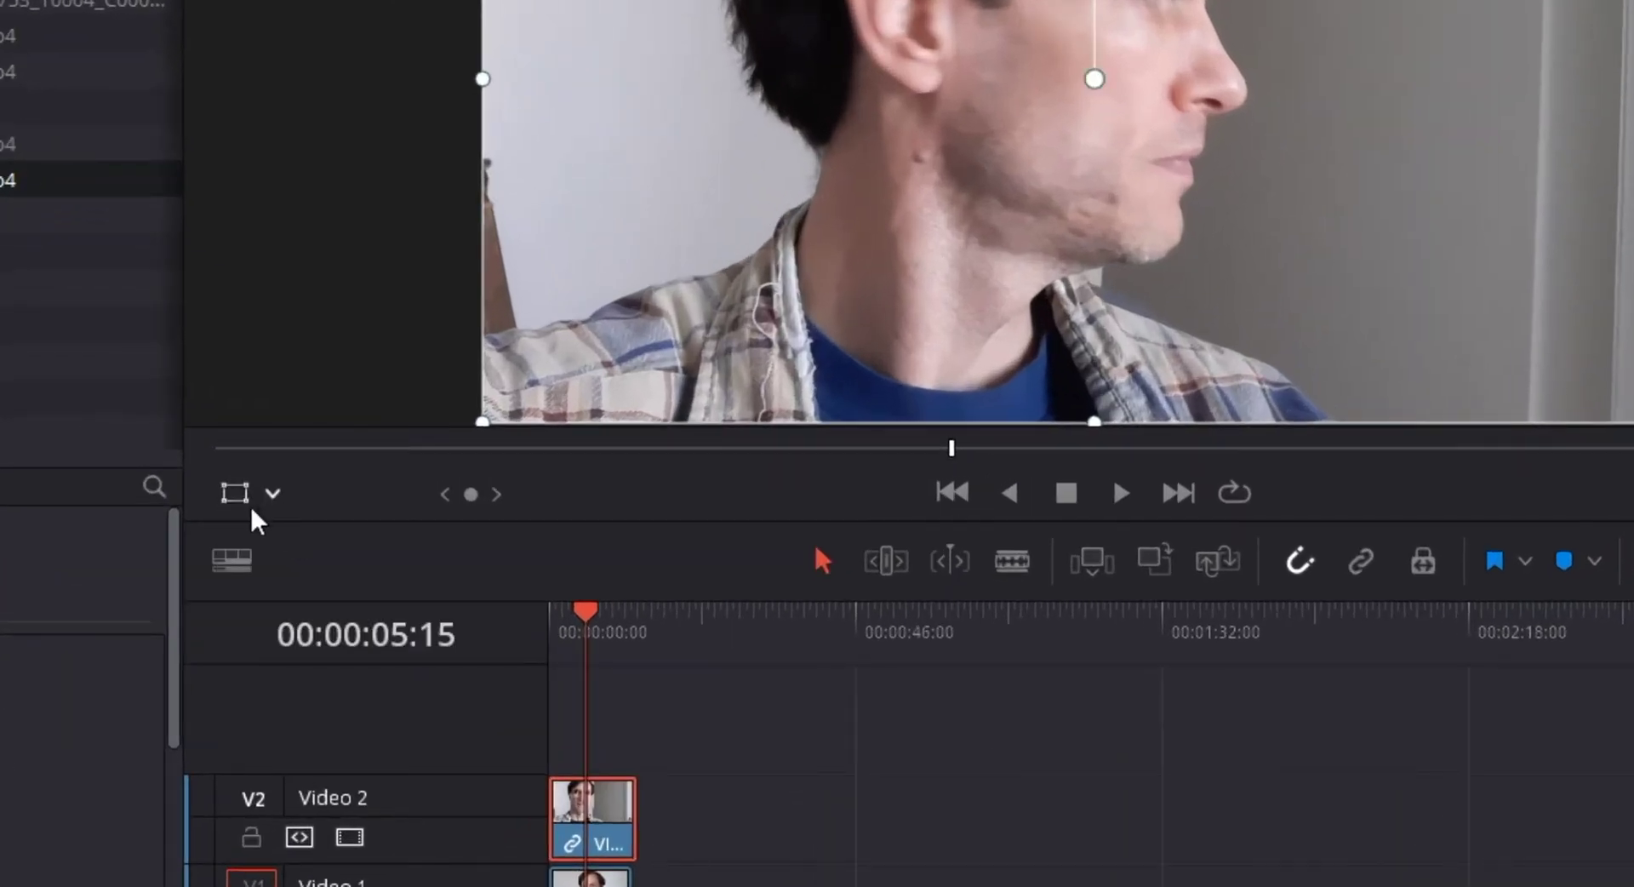
click(273, 497)
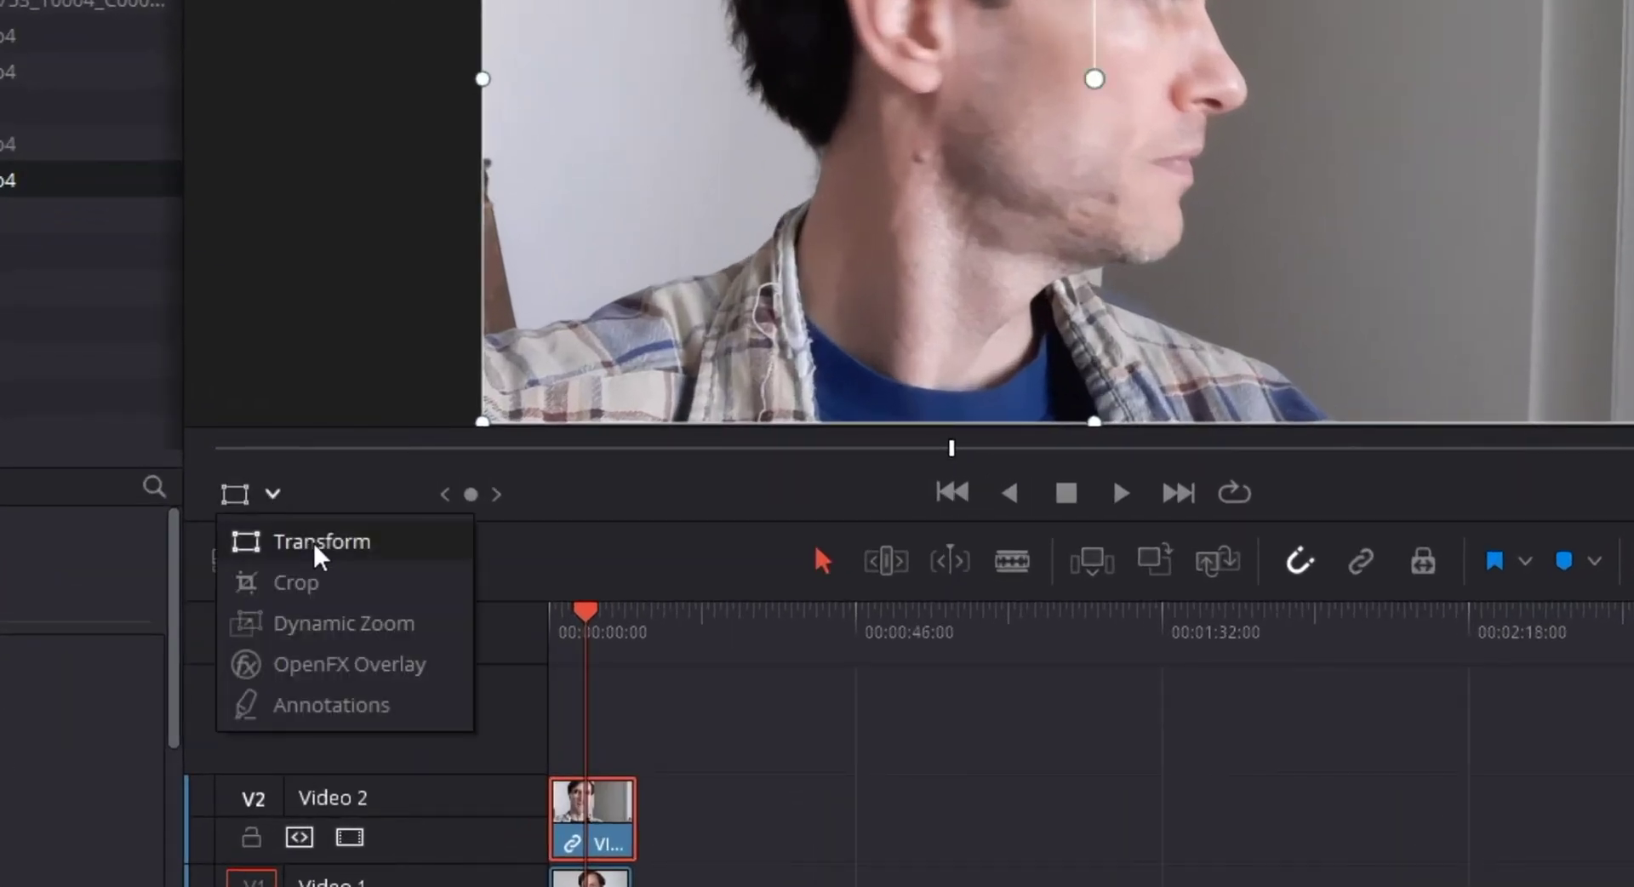
click(281, 498)
click(271, 494)
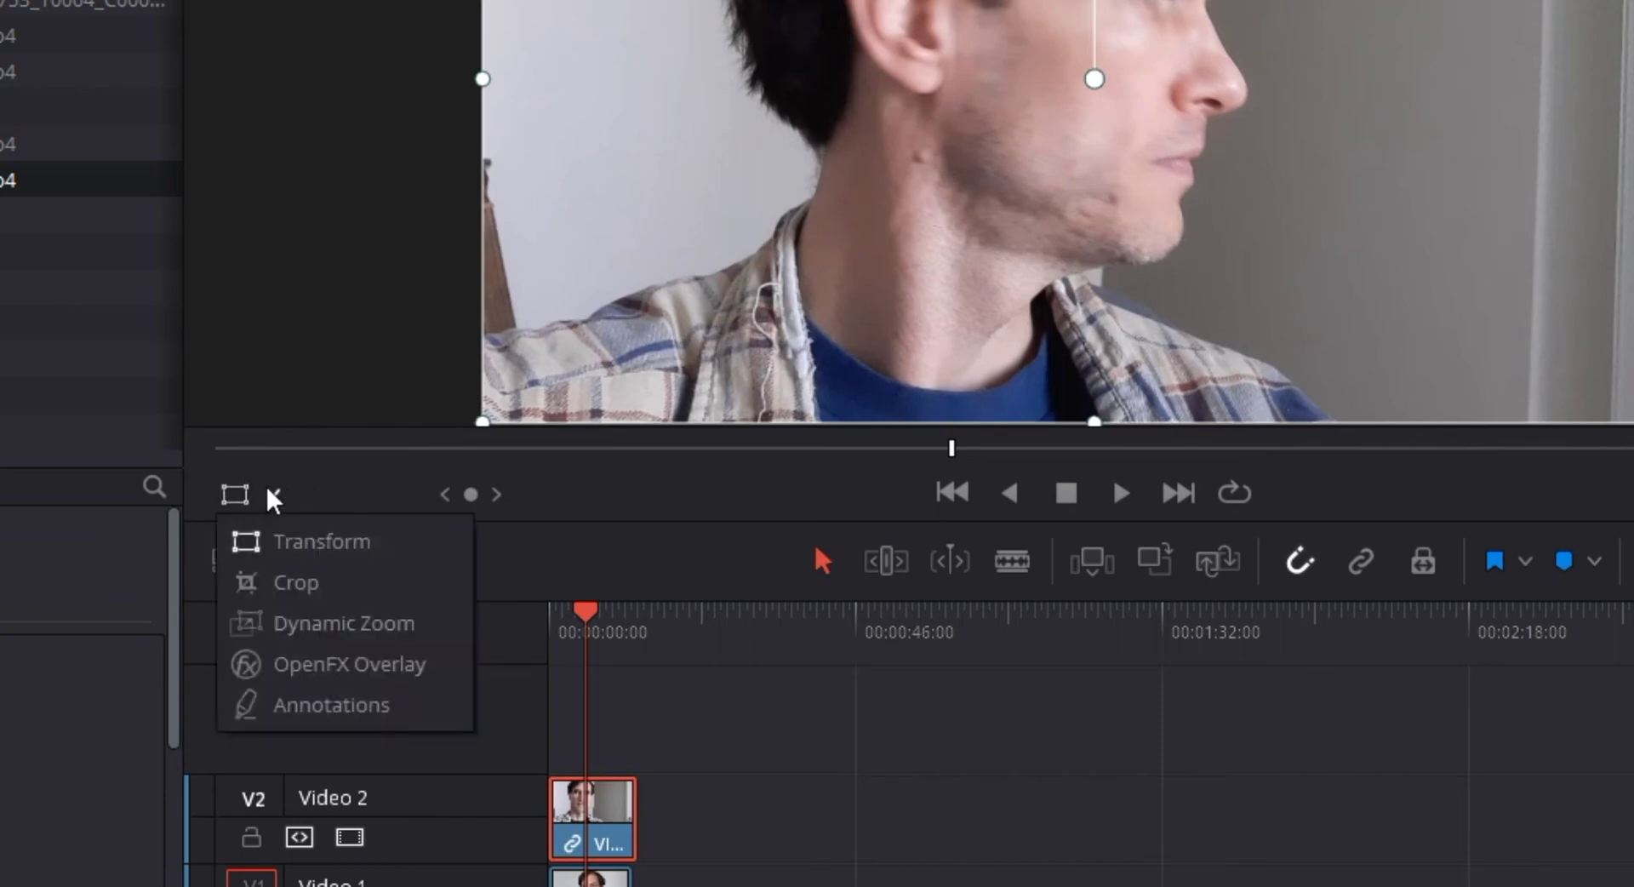
click(296, 584)
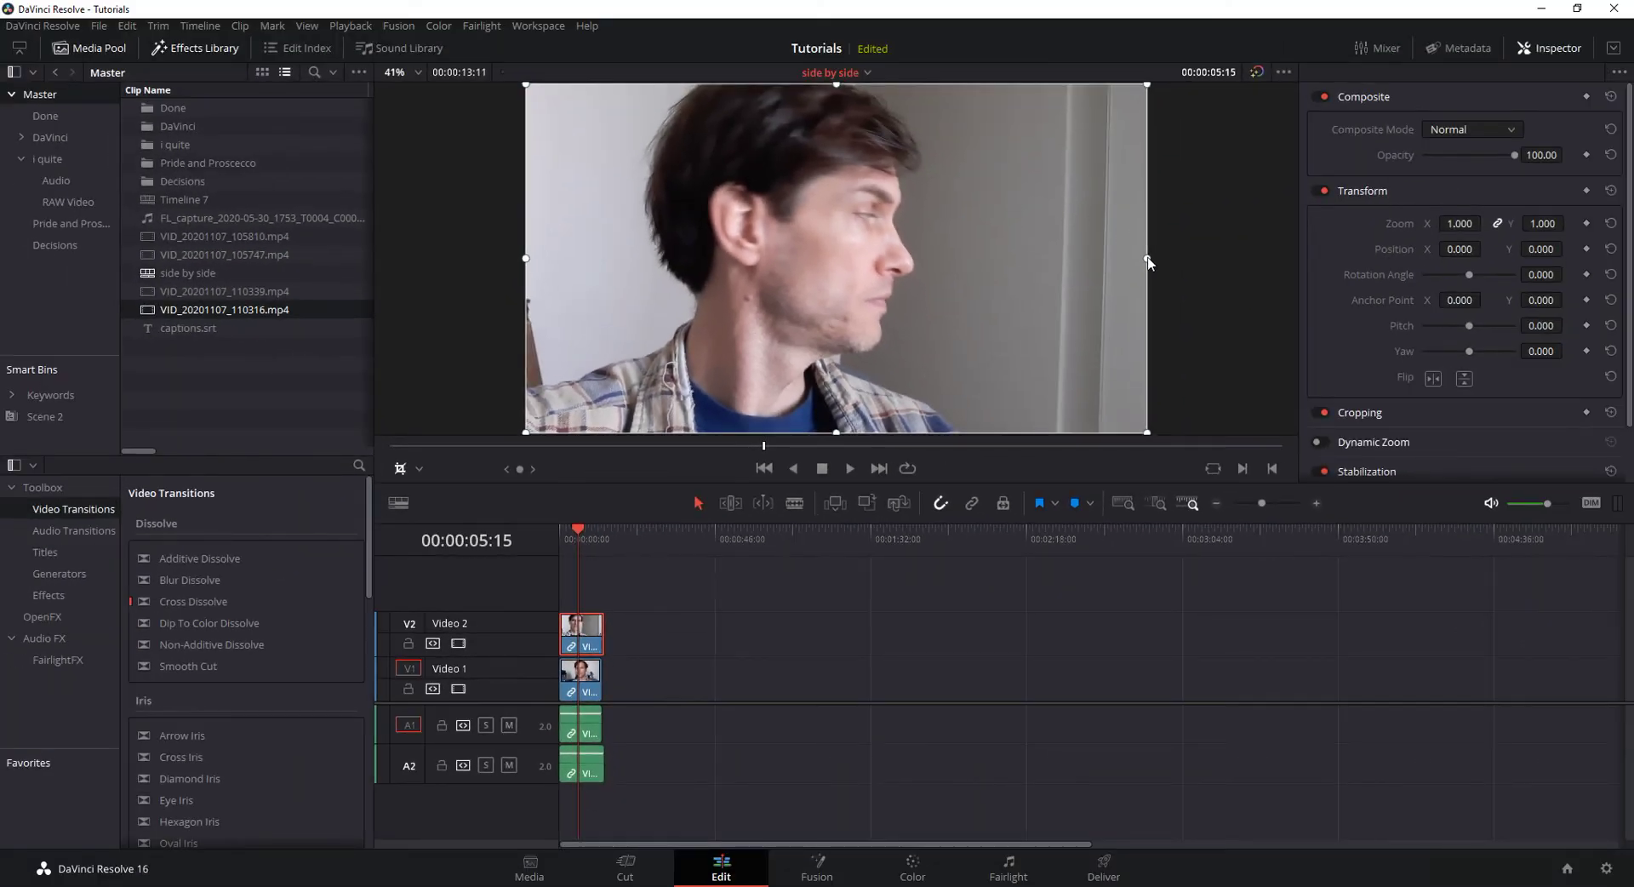
- Crop the Video 2 clip's left and right sides to a narrow strip and set Position X to -293
drag(1148, 262, 954, 268)
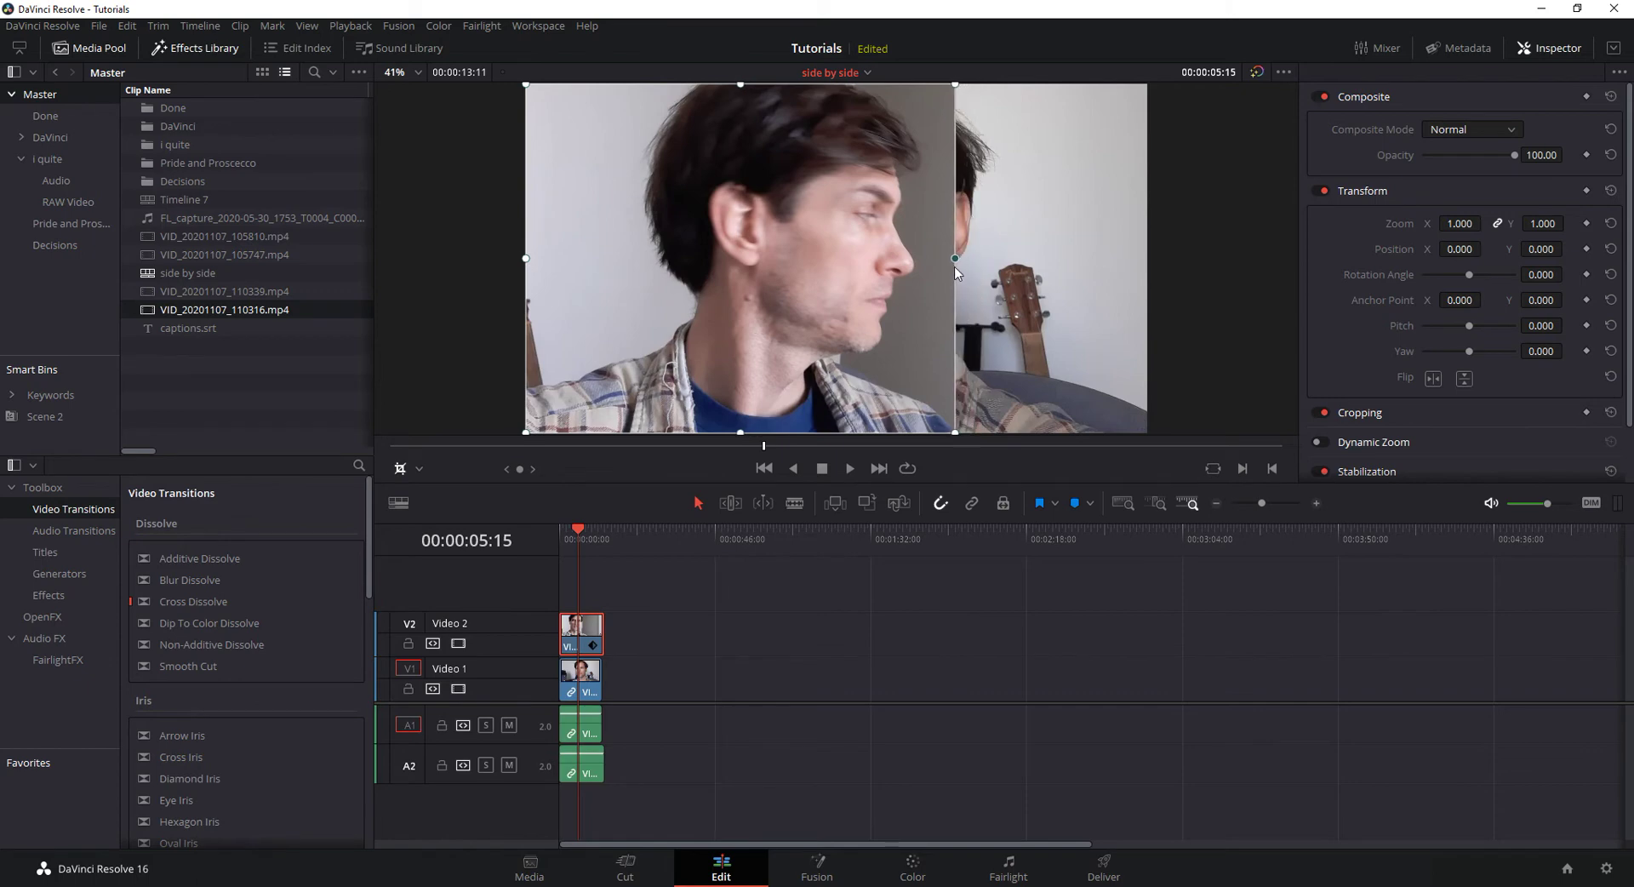
drag(526, 260, 620, 263)
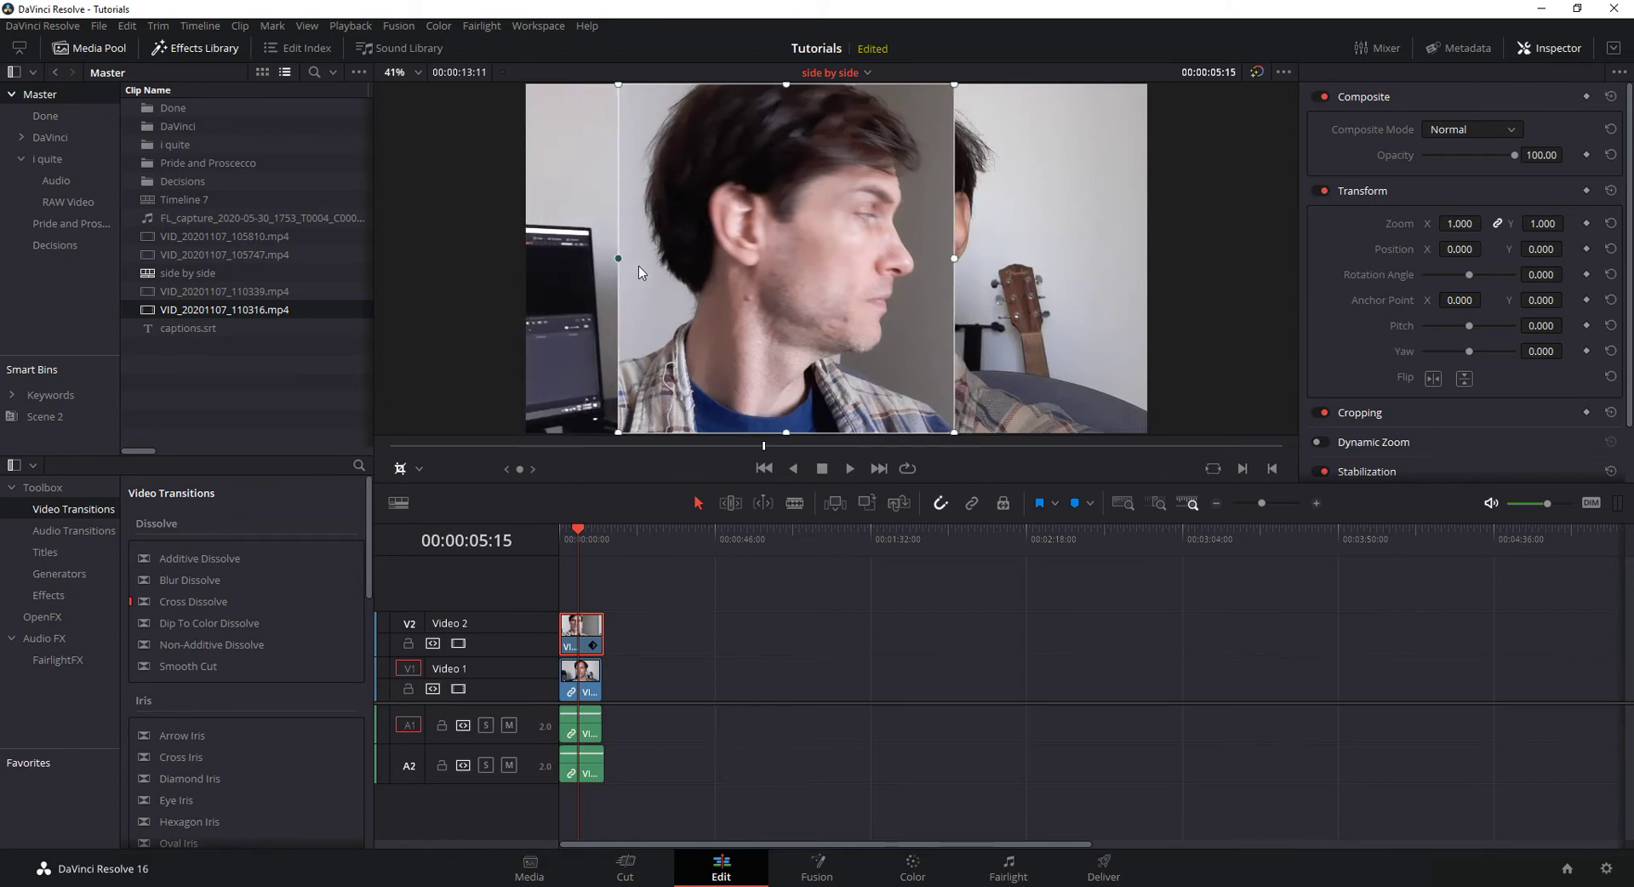
drag(955, 261, 954, 262)
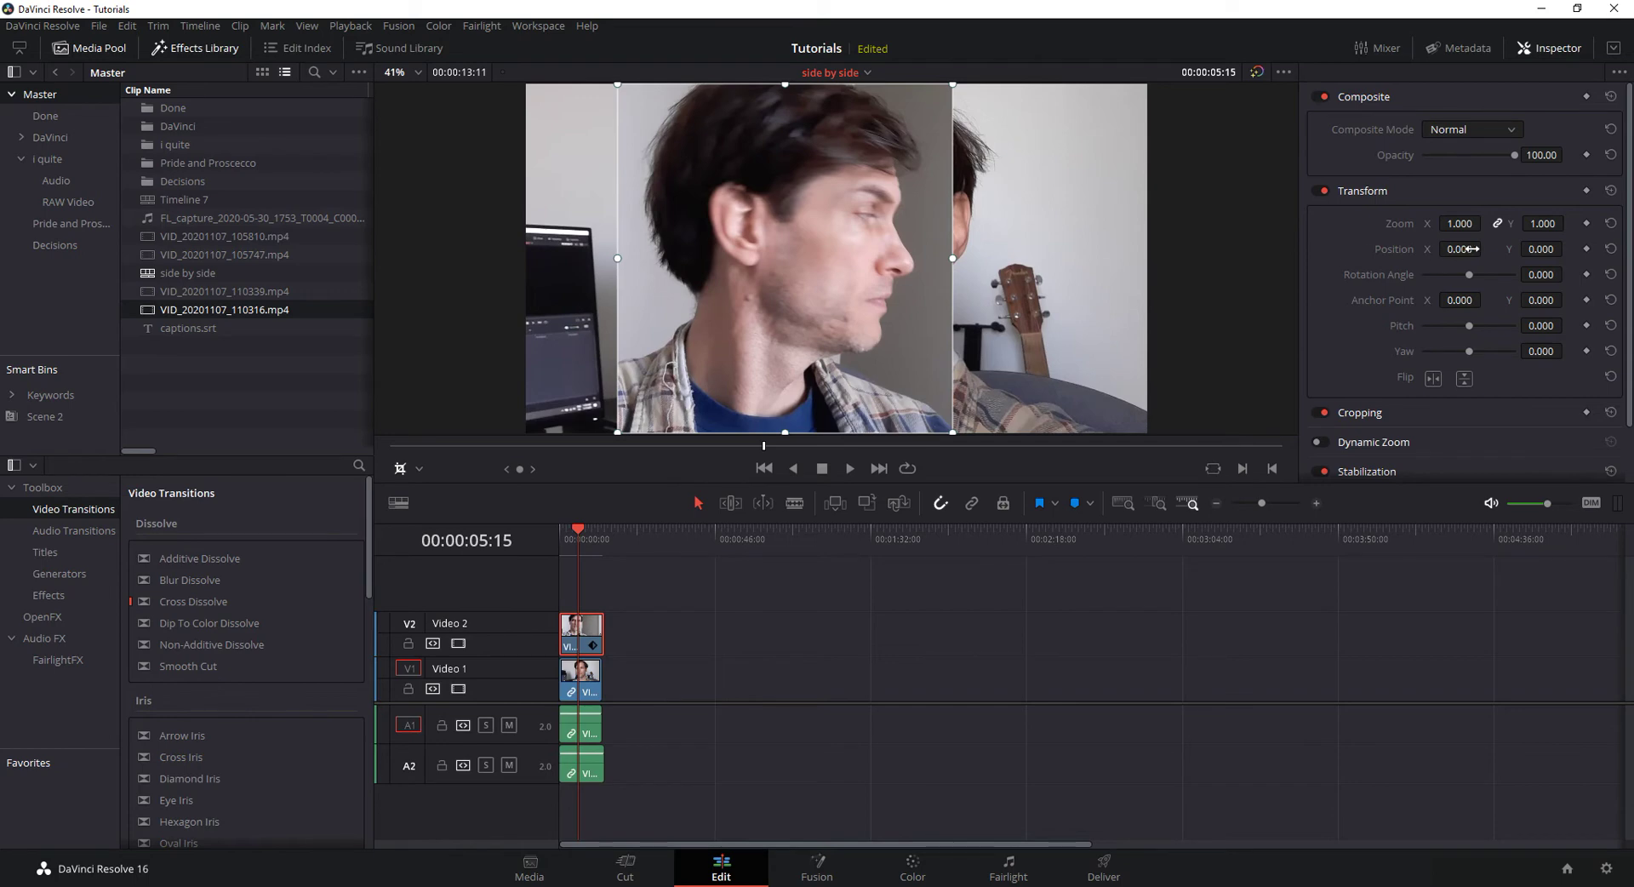
drag(1459, 249, 1218, 248)
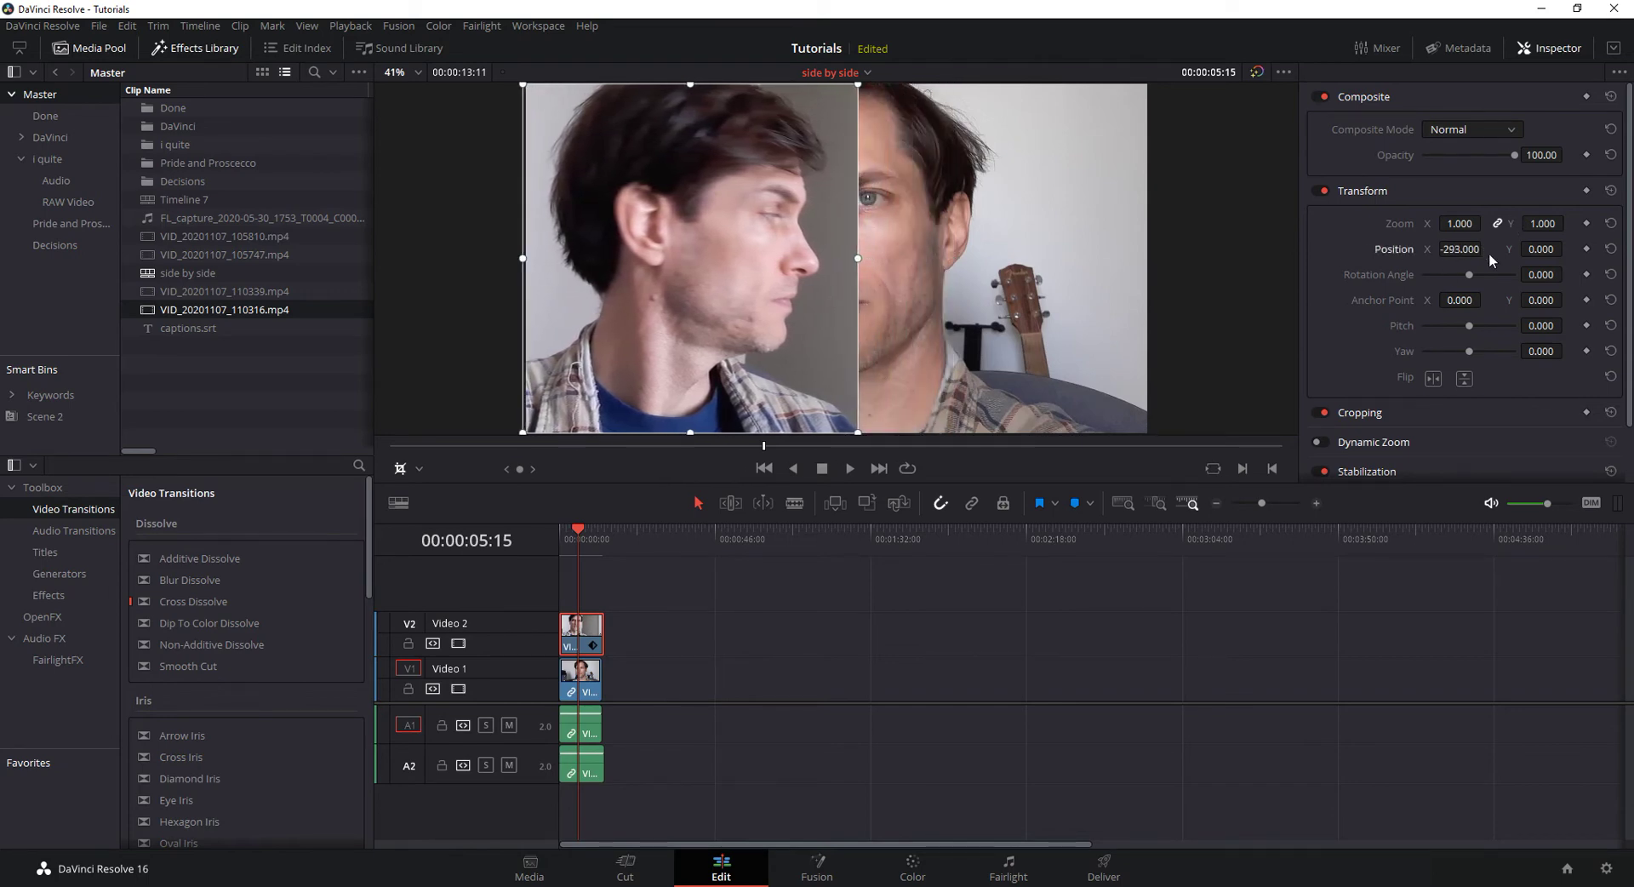
- Crop the Video 1 clip's left and right edges and shift it right to Position X about 221
click(579, 679)
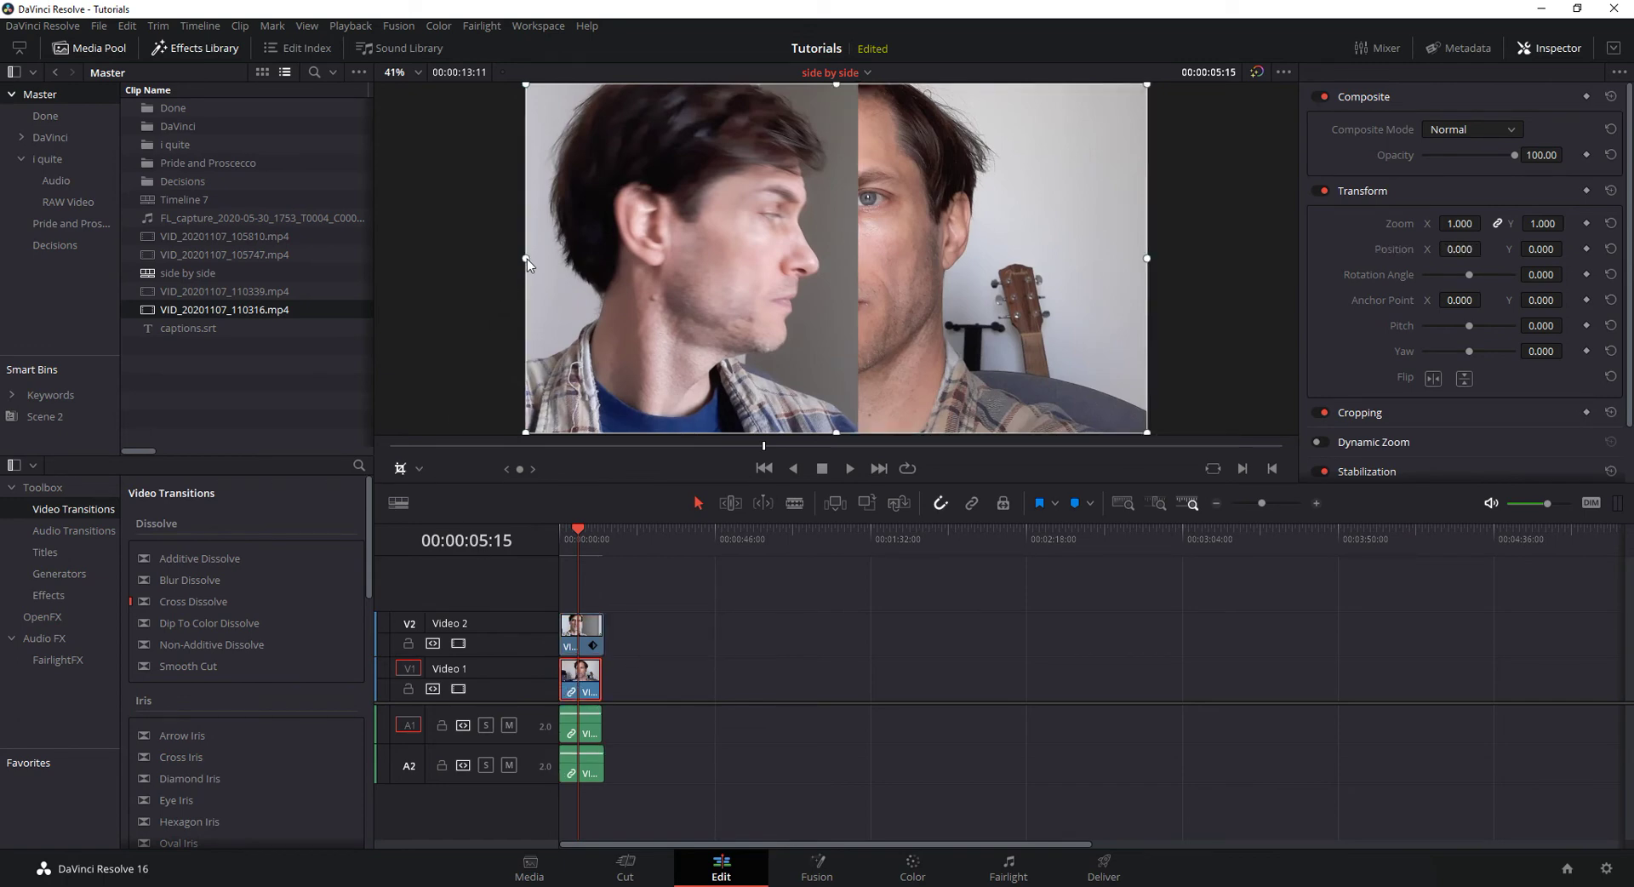
drag(525, 259, 851, 262)
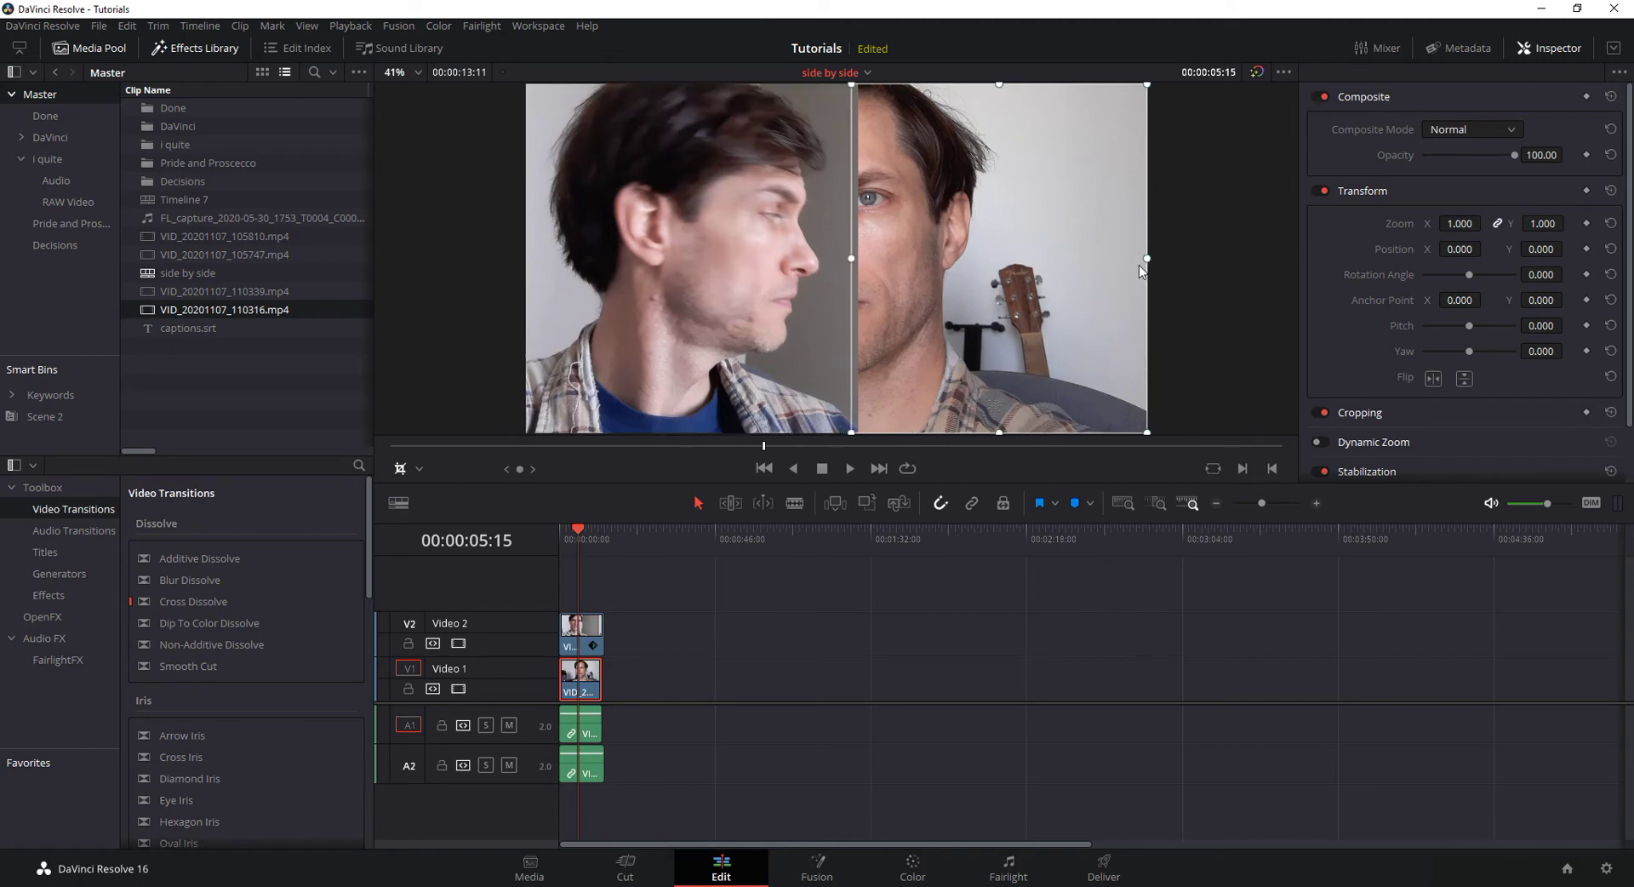
drag(1147, 260, 1067, 264)
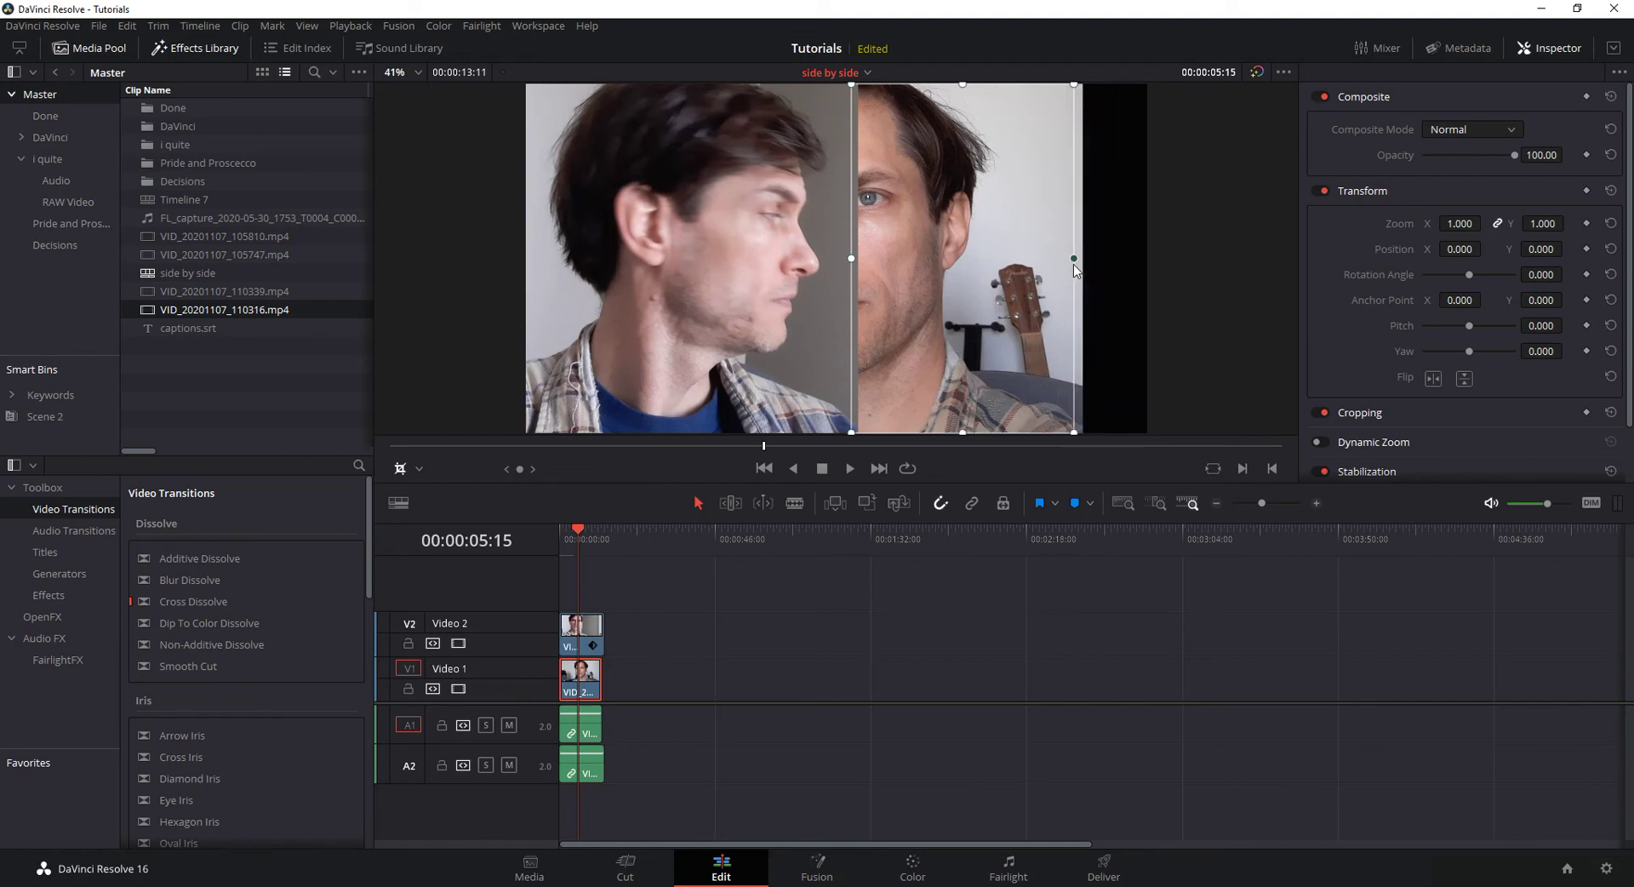
drag(851, 262, 763, 260)
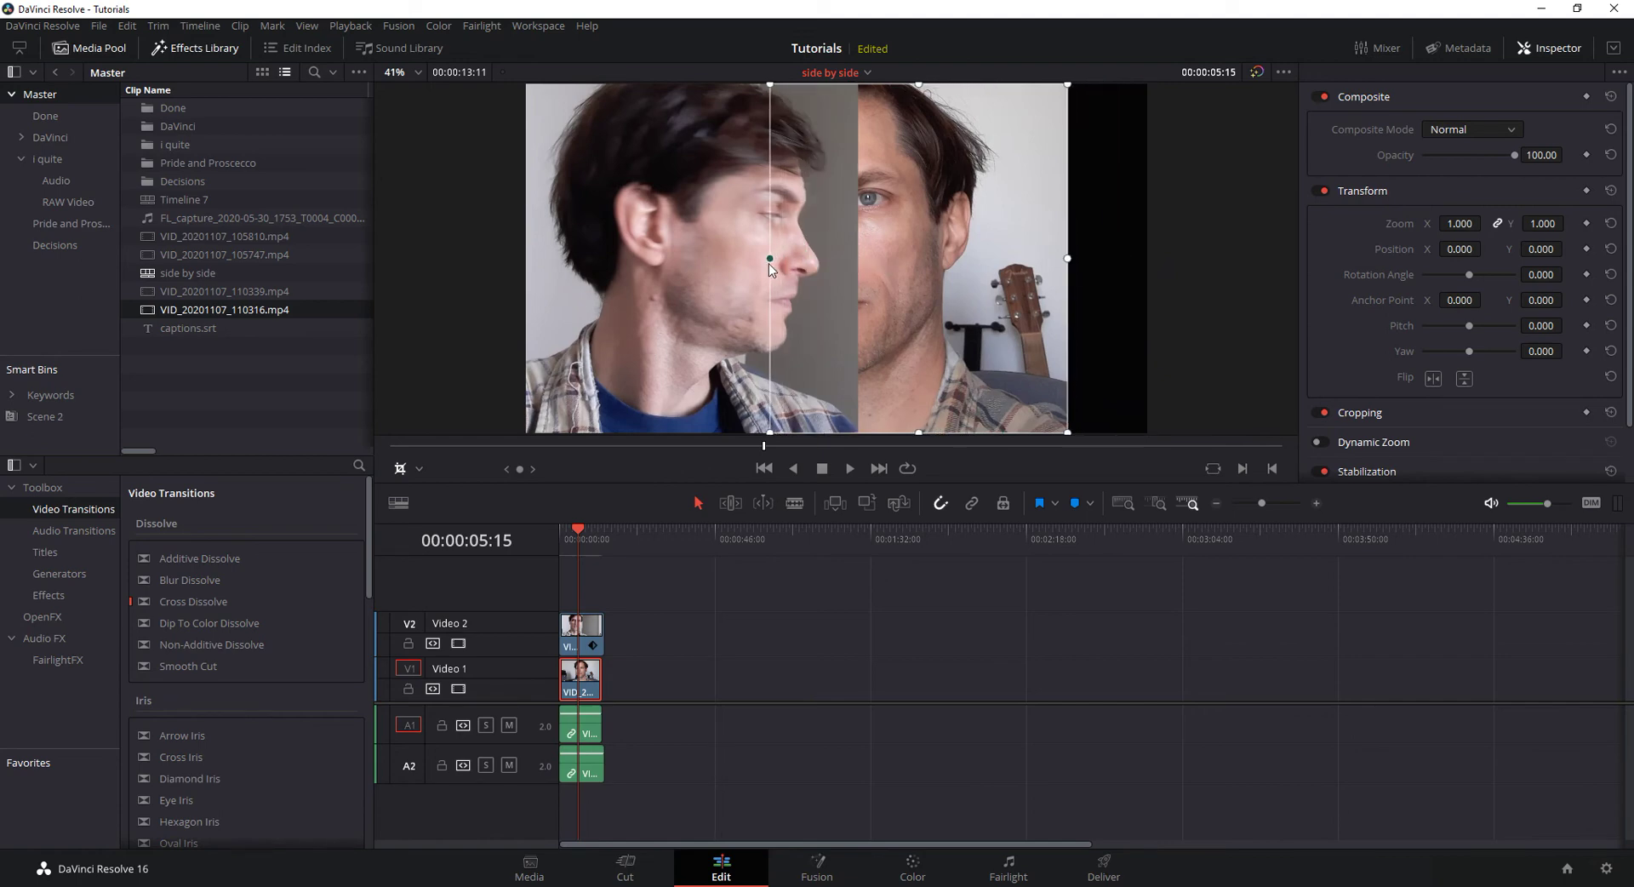
drag(1476, 253, 1488, 248)
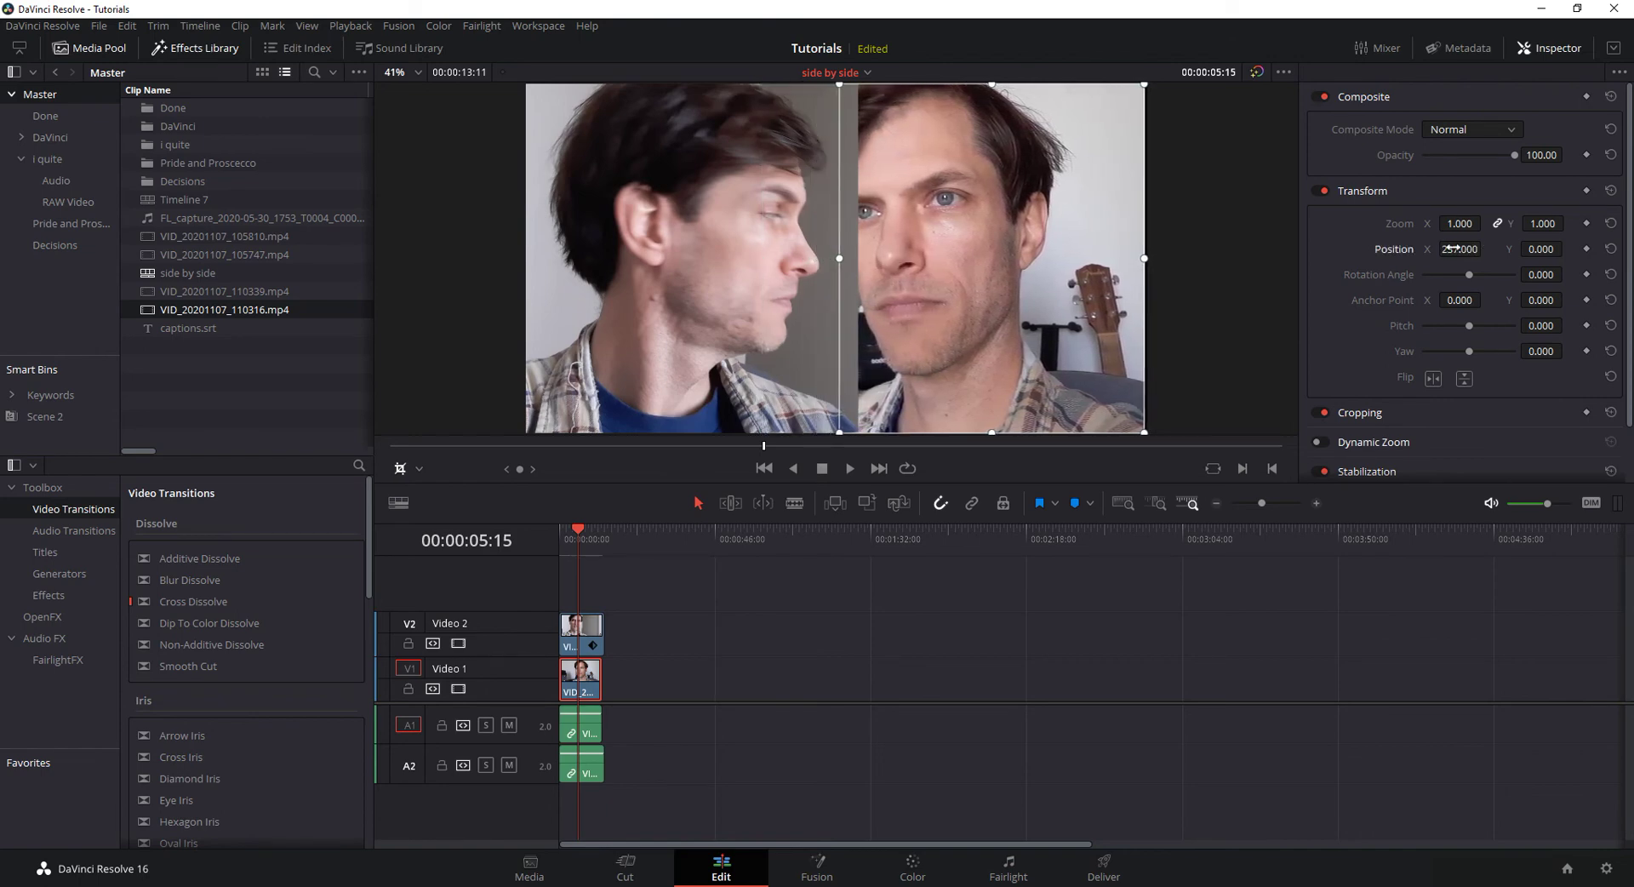
- Set the Video 2 clip's Position X to -365 and widen its right-side crop
click(583, 631)
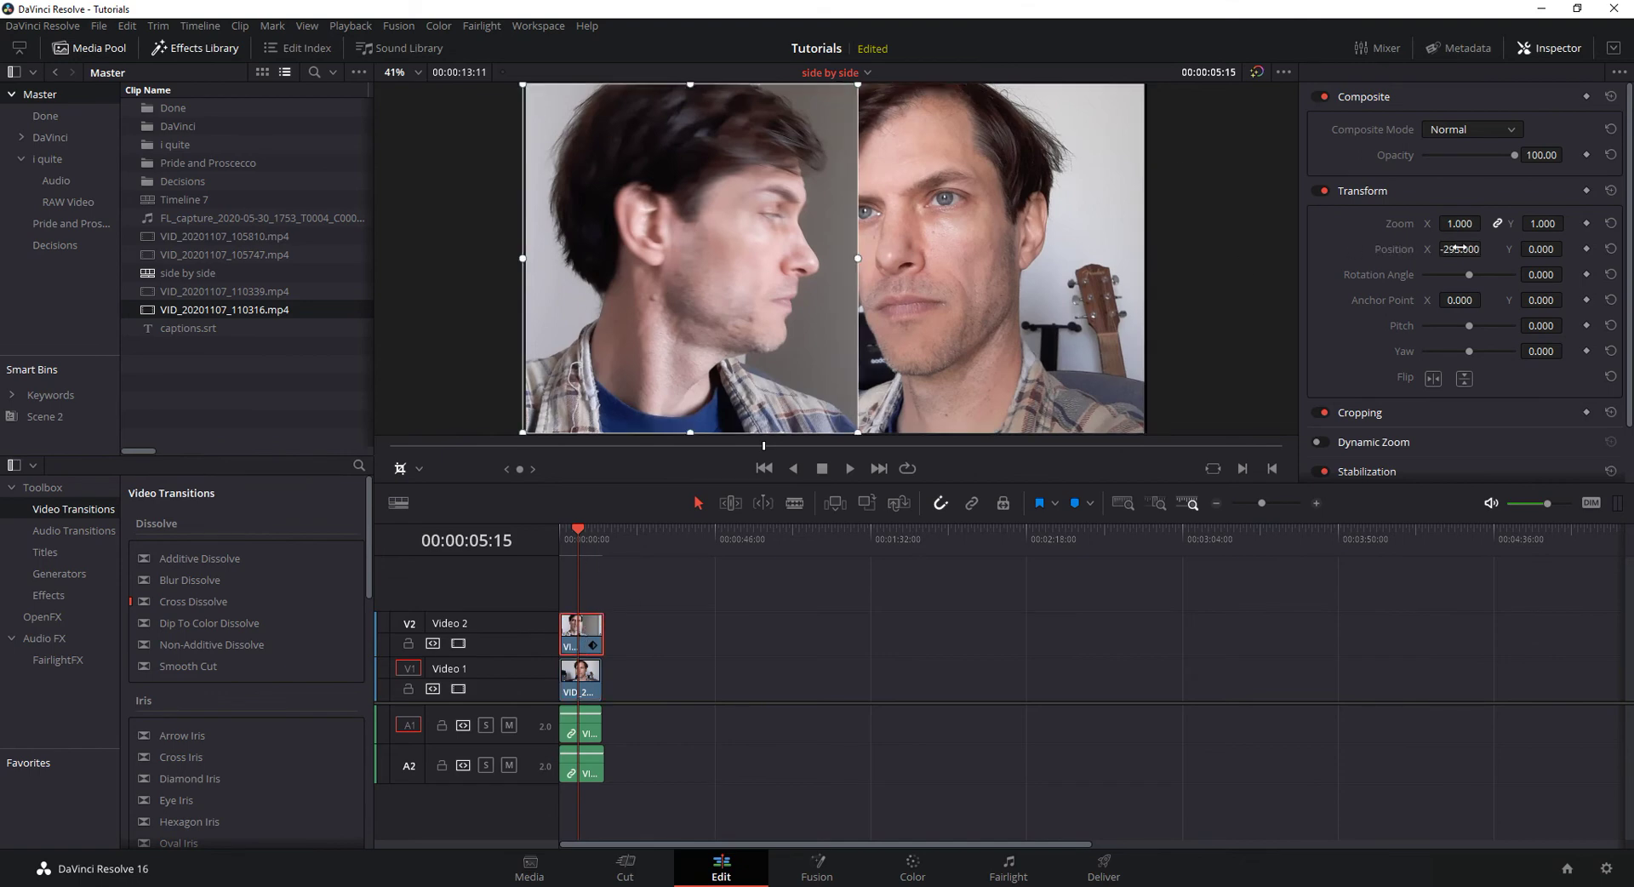
mouse_move(1460, 249)
mouse_down()
mouse_move(1418, 248)
mouse_move(1442, 248)
mouse_up()
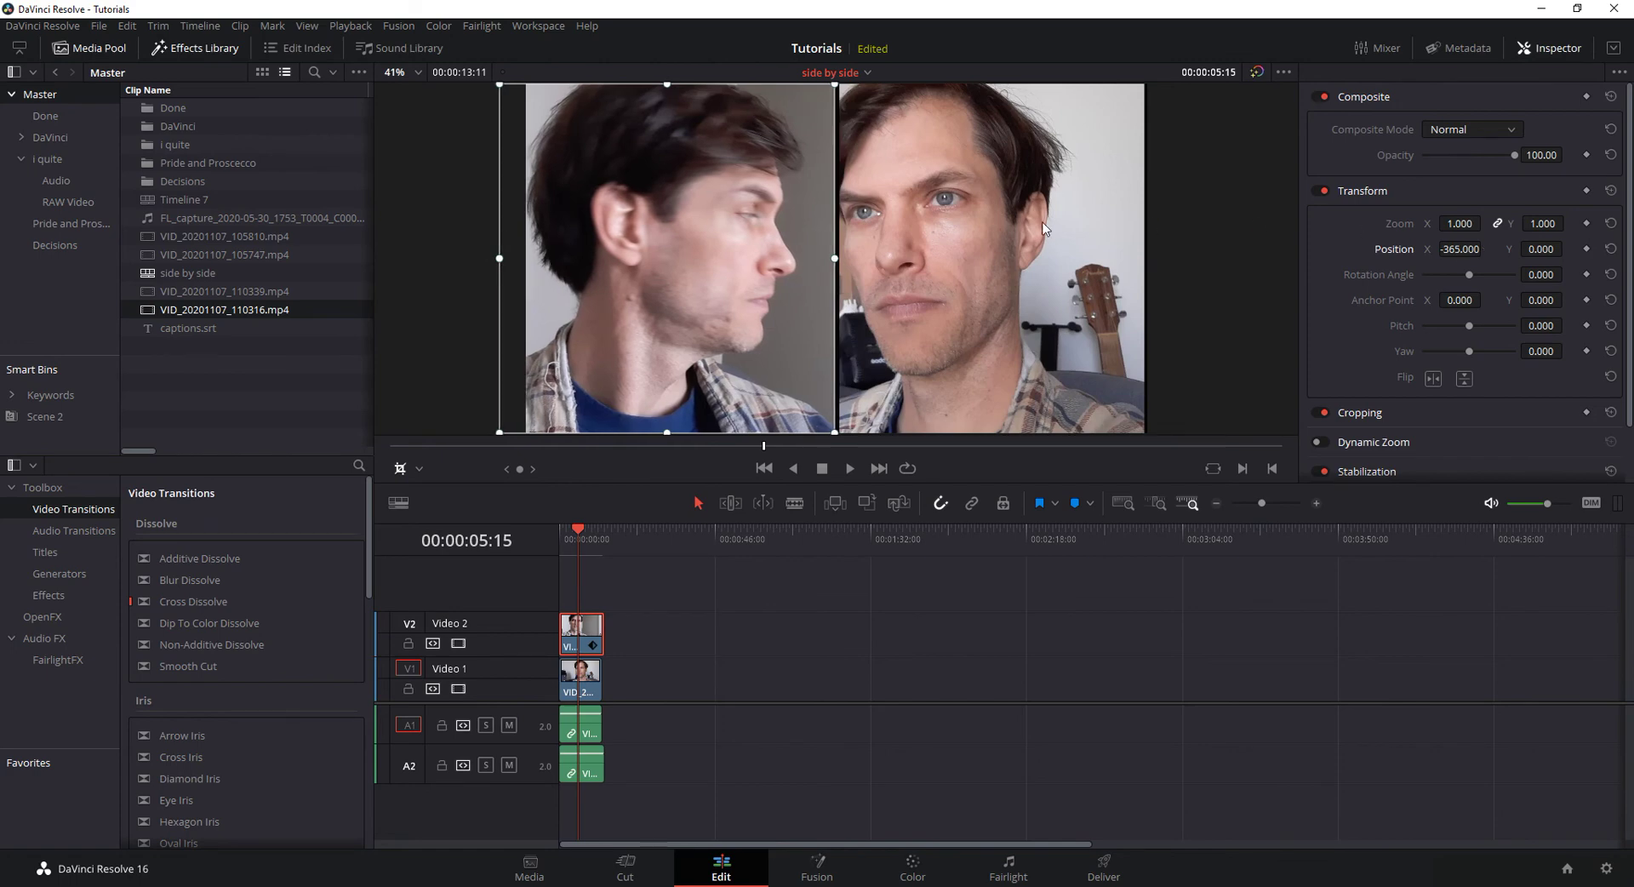
drag(836, 259, 834, 269)
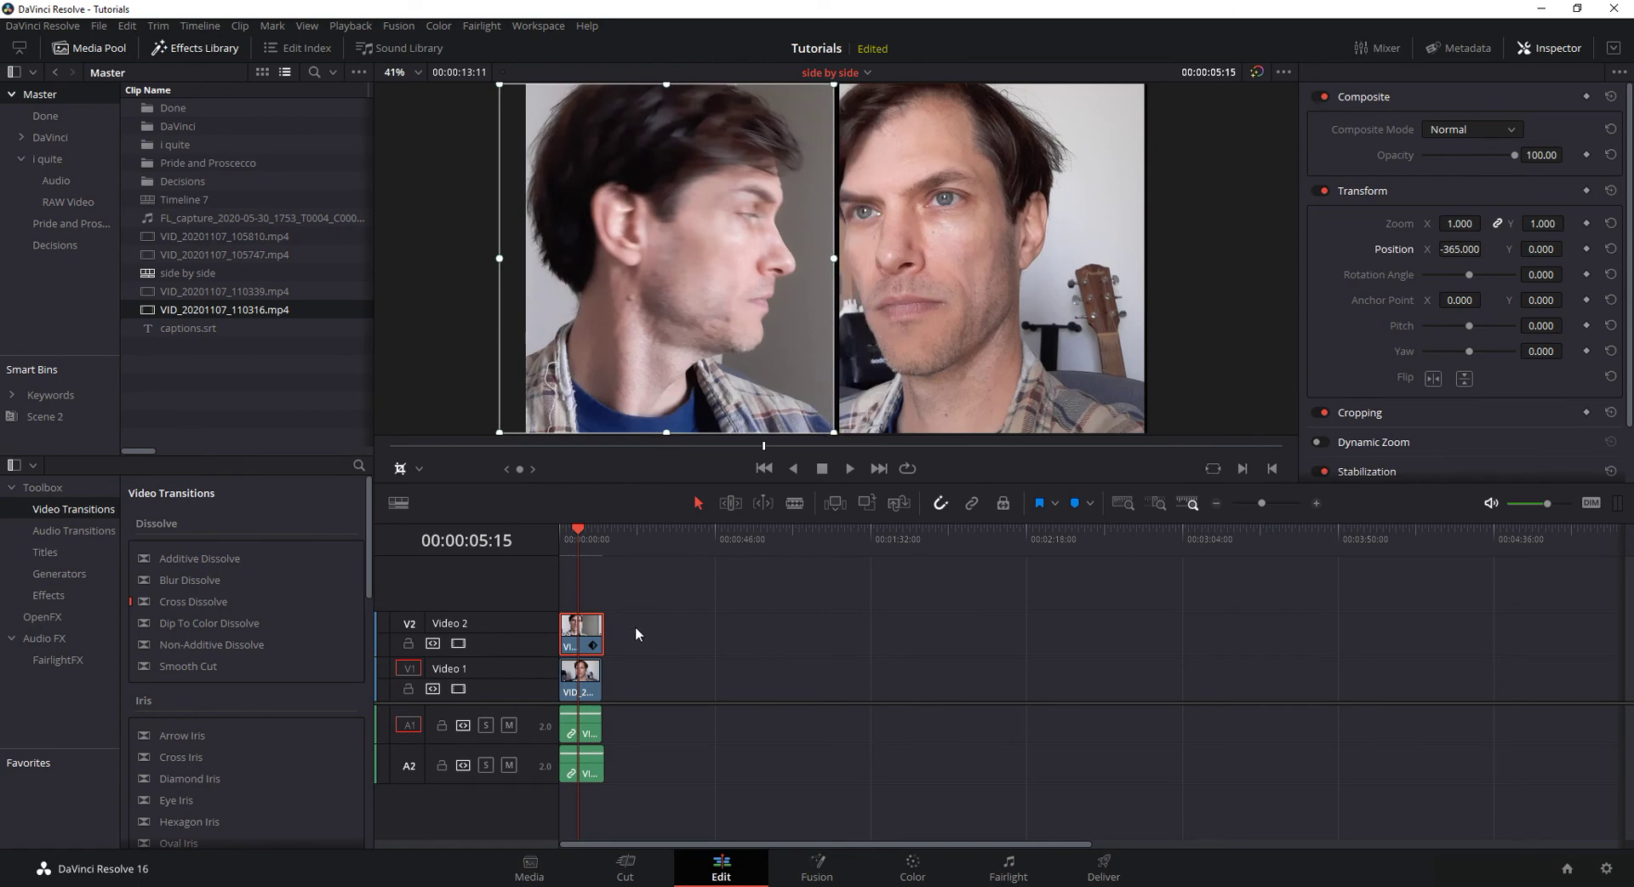
- Set the Video 1 clip's Position X to 284 and fine-tune its left and right crop edges
click(587, 676)
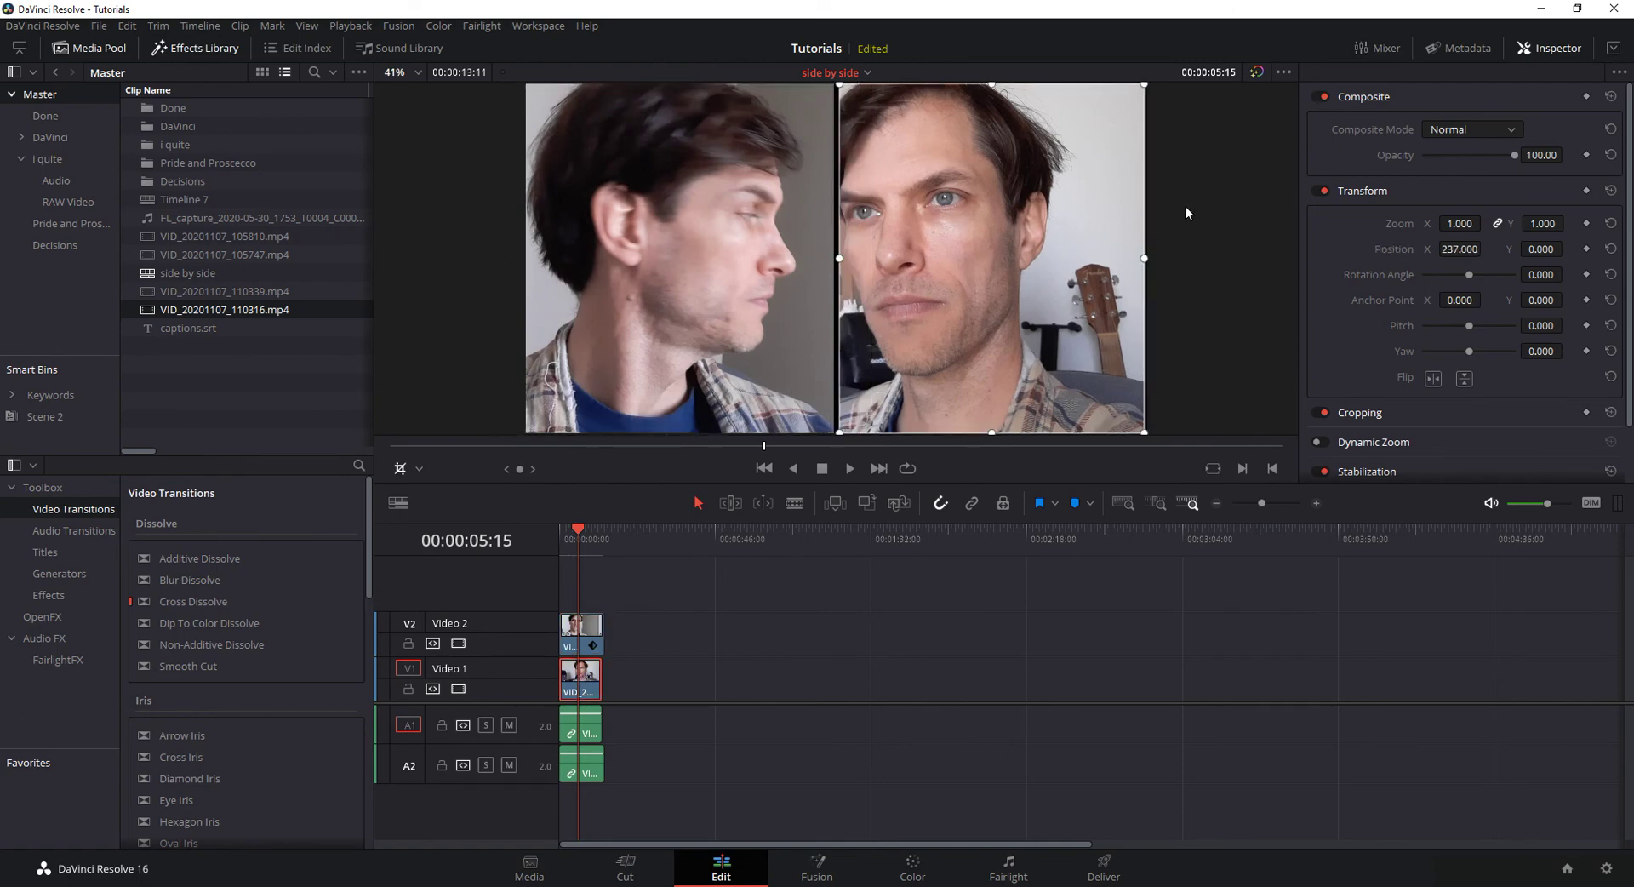
drag(1449, 249, 1465, 250)
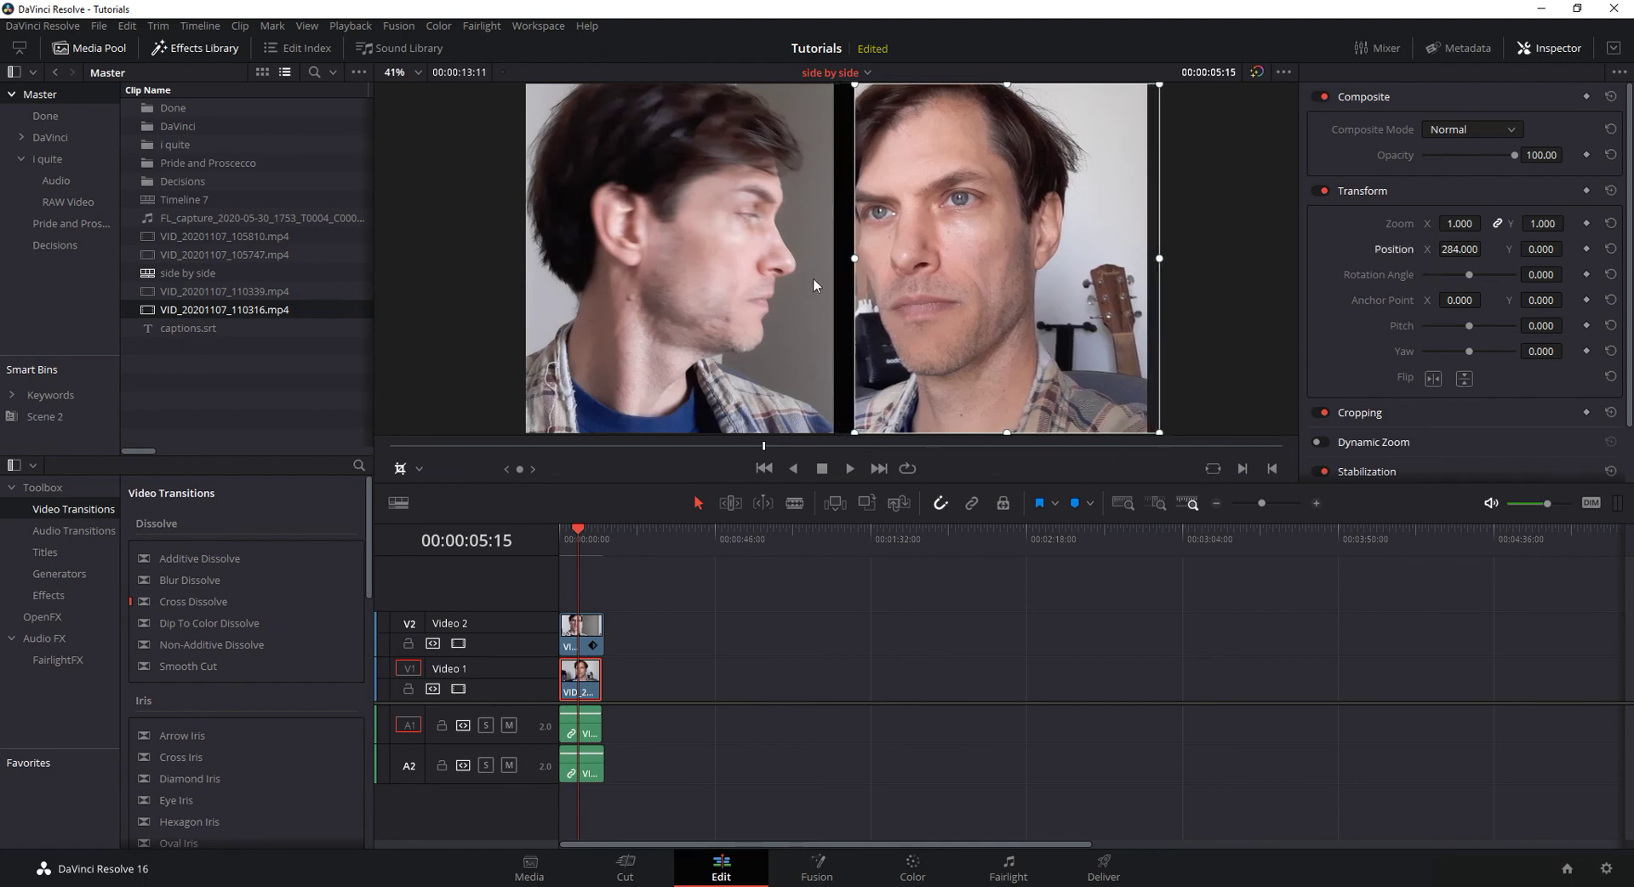
drag(856, 259, 837, 260)
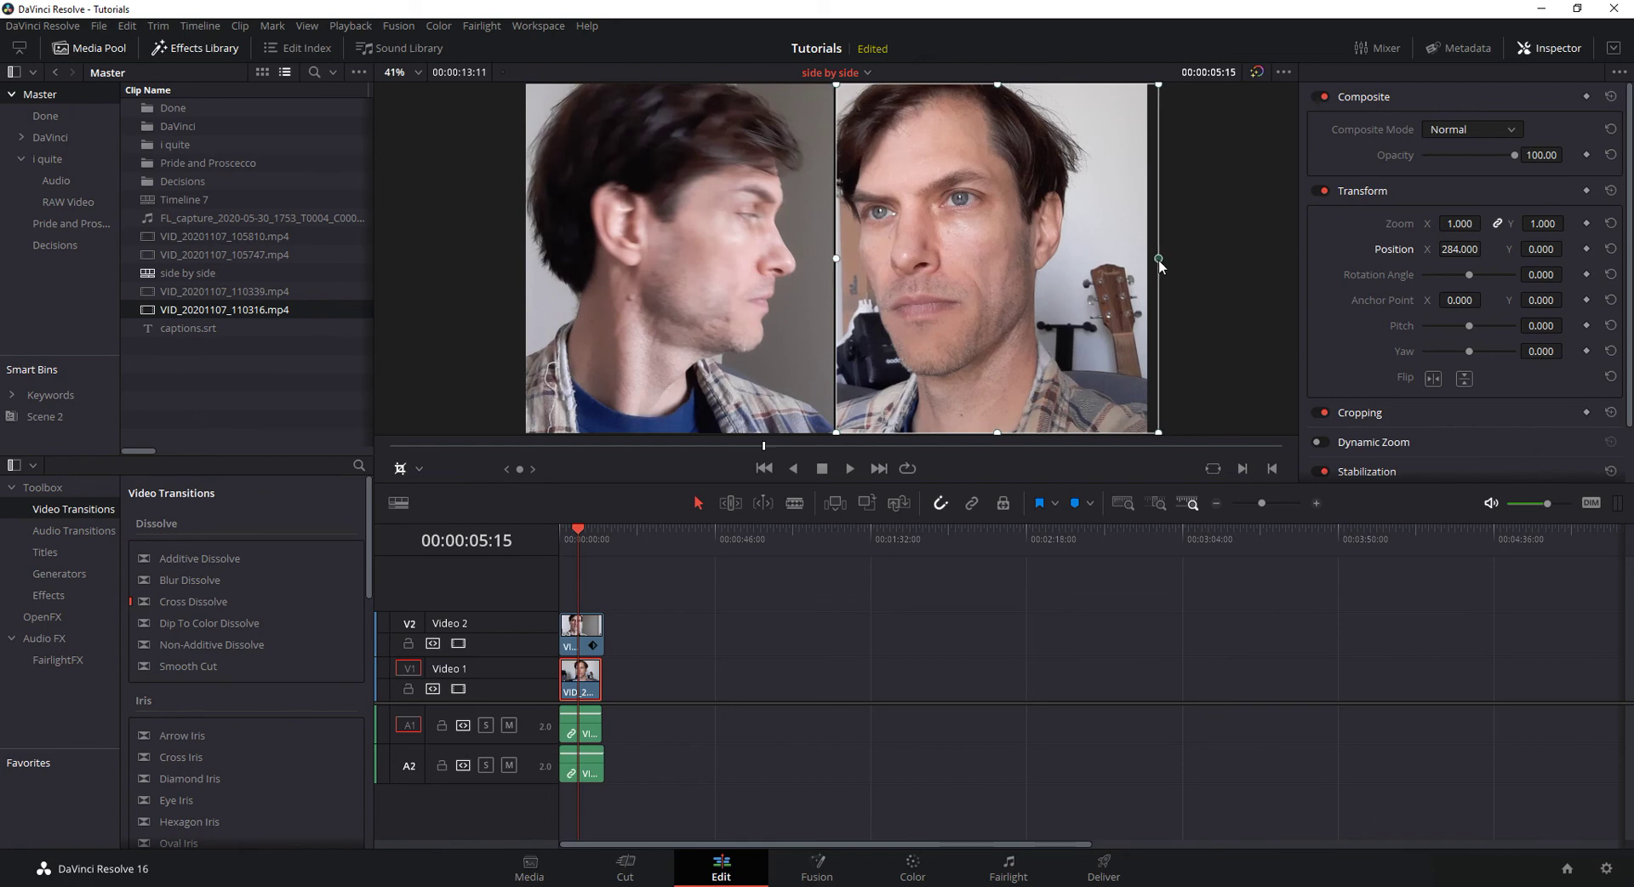
drag(1160, 262, 1155, 260)
click(922, 620)
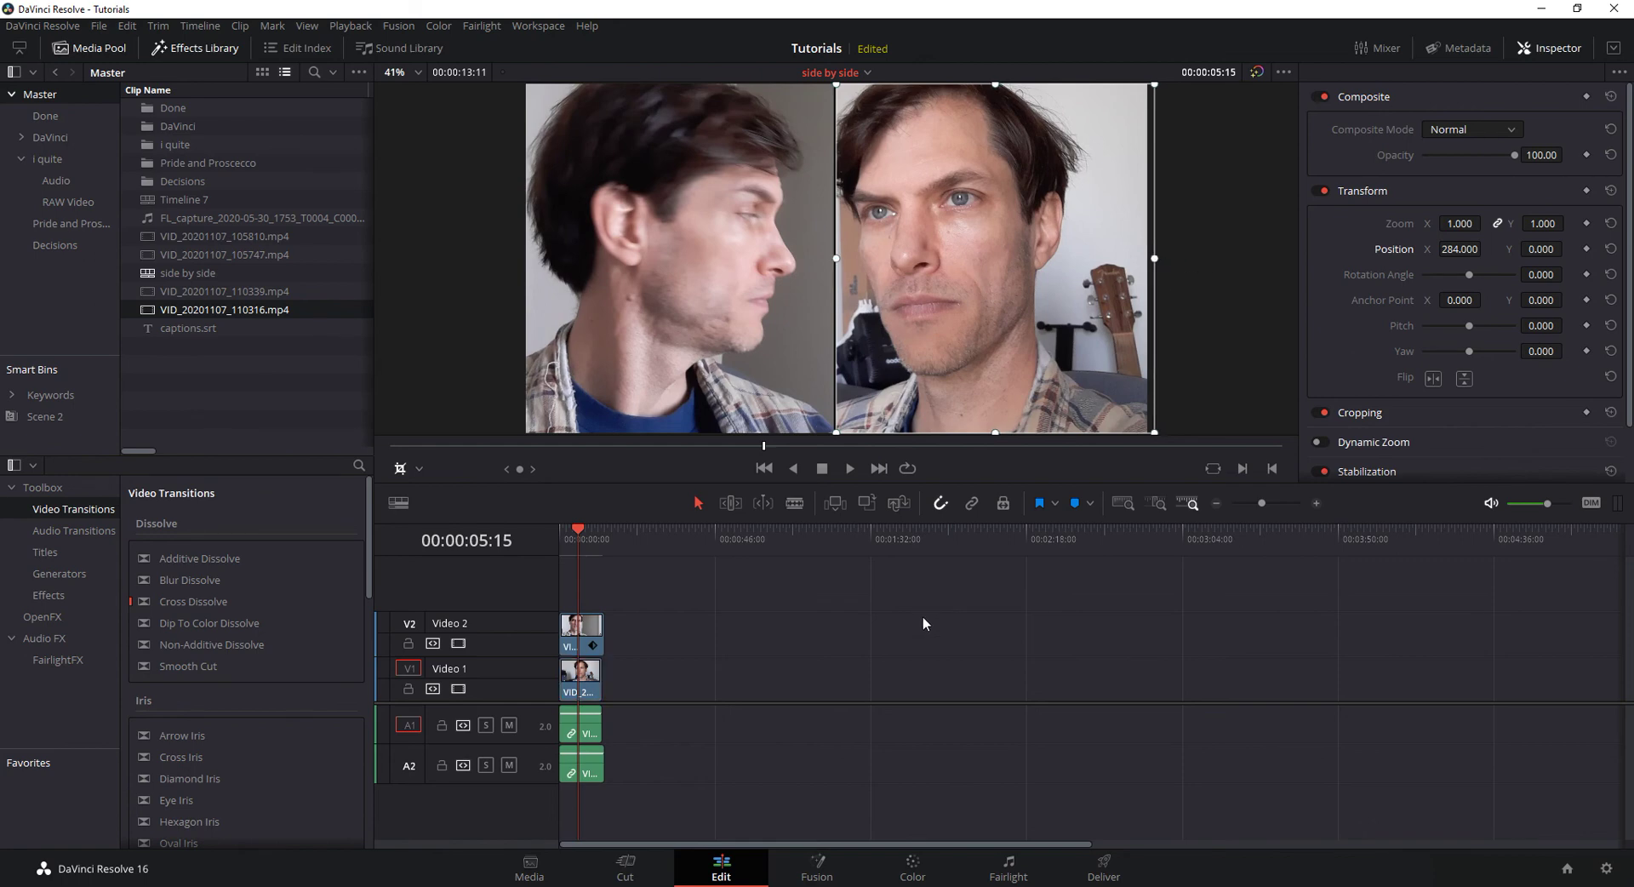